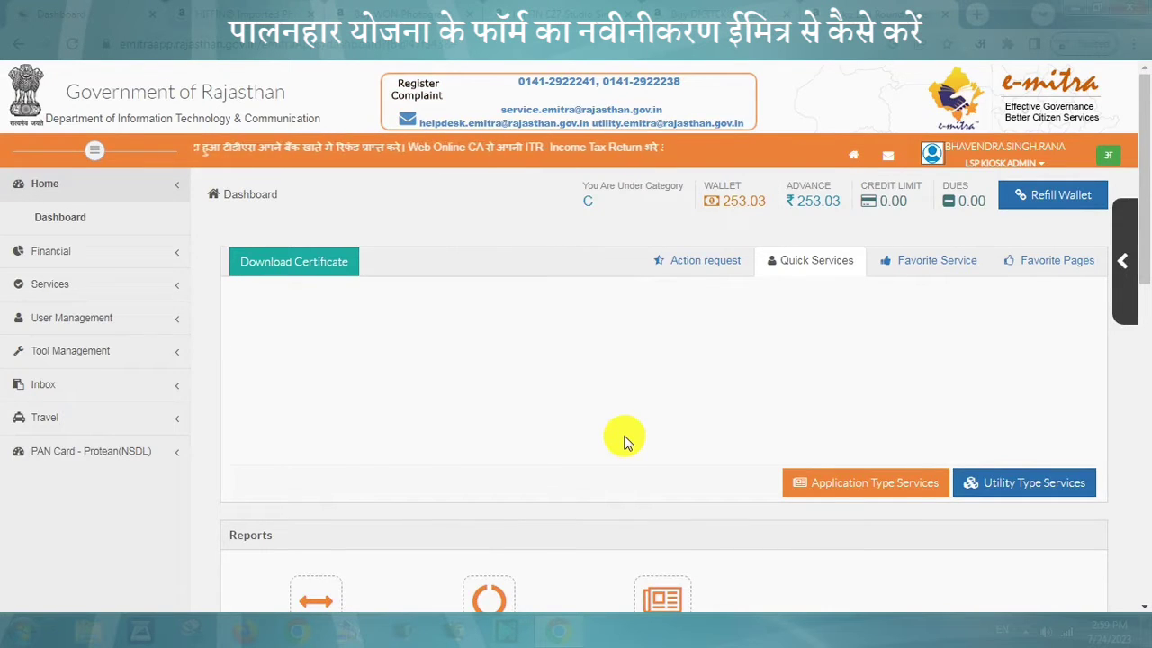
Find the Palanhaar Registration service among the utility type services and accept the redirect to the third-party portal
left_click(1004, 485)
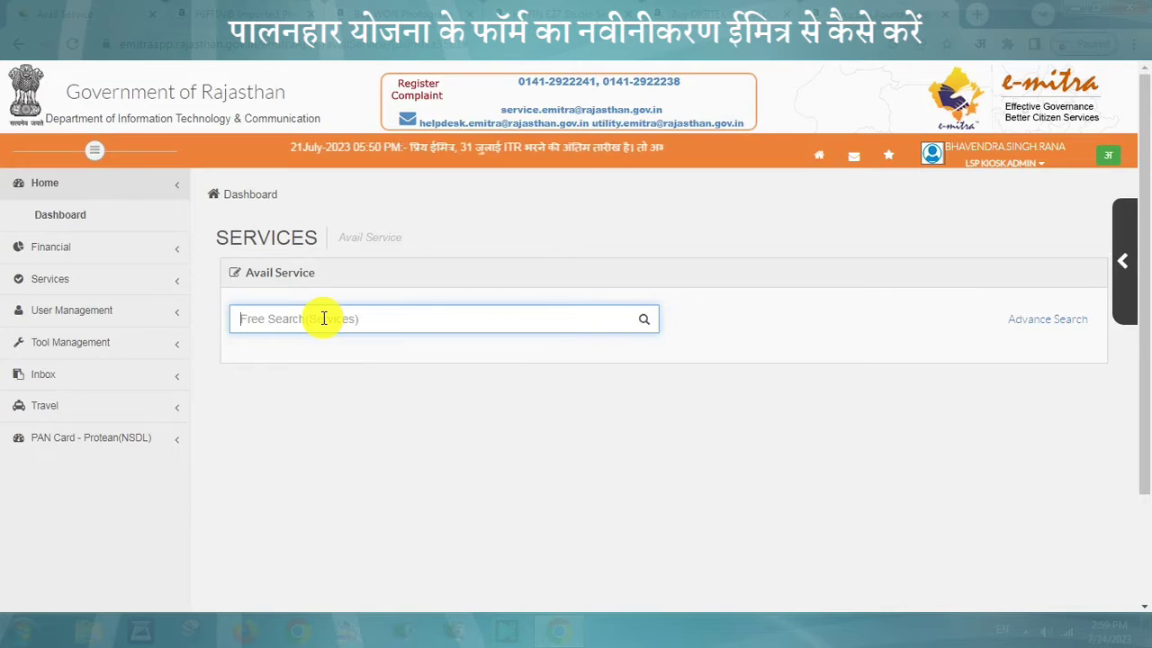
type("palan")
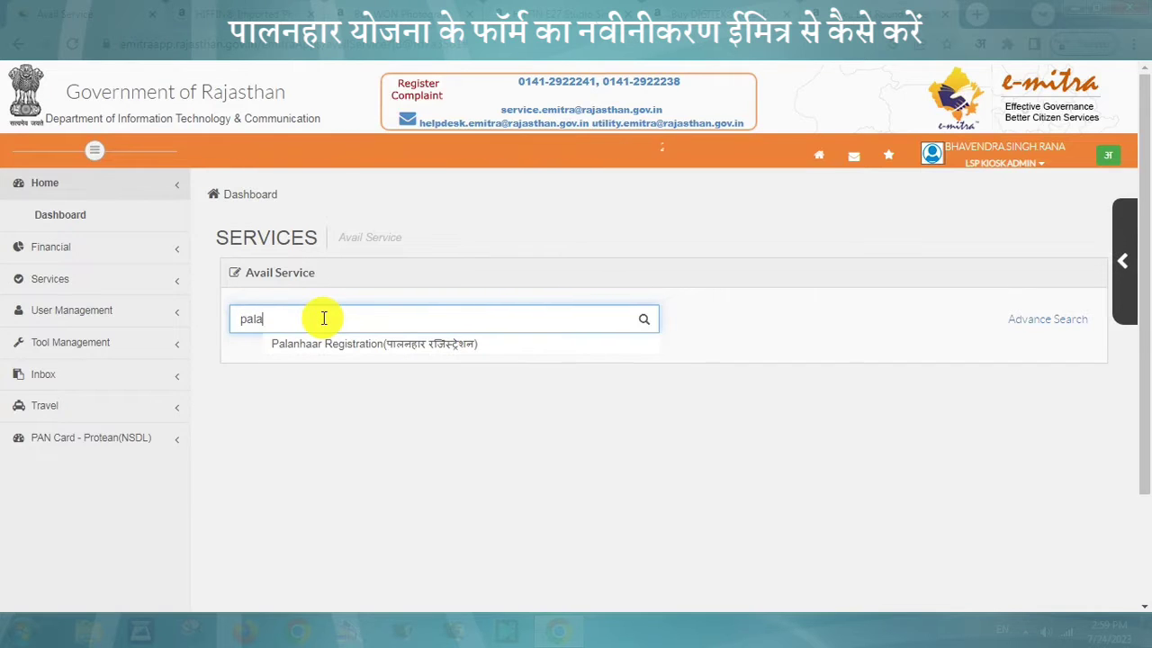
left_click(432, 351)
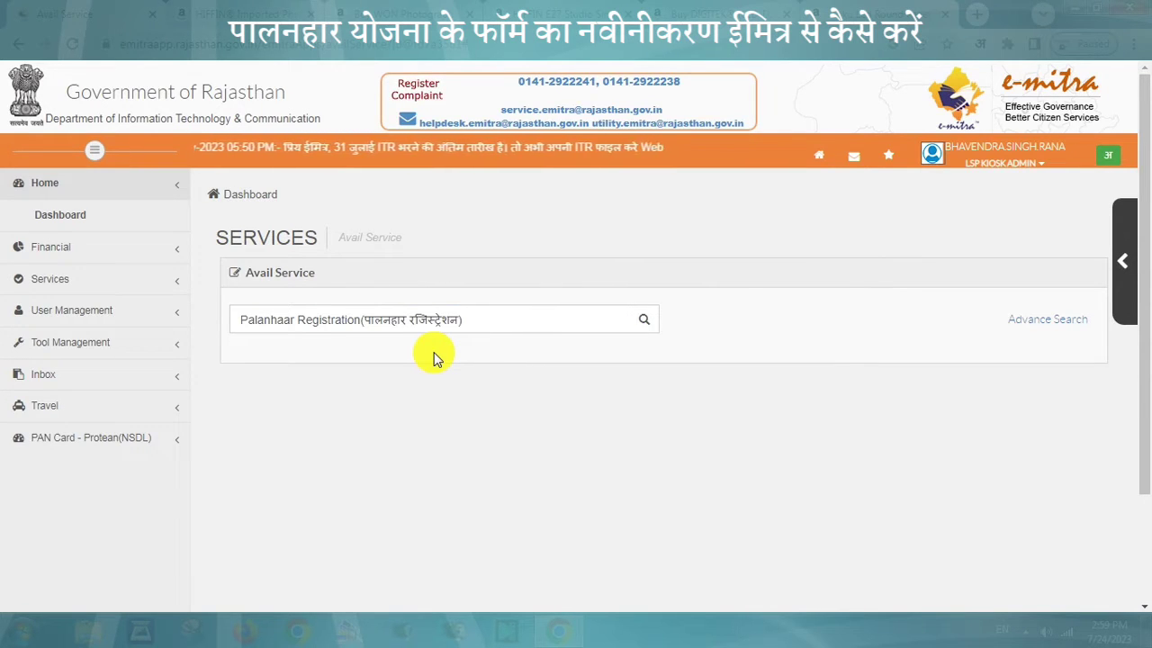
key("Return")
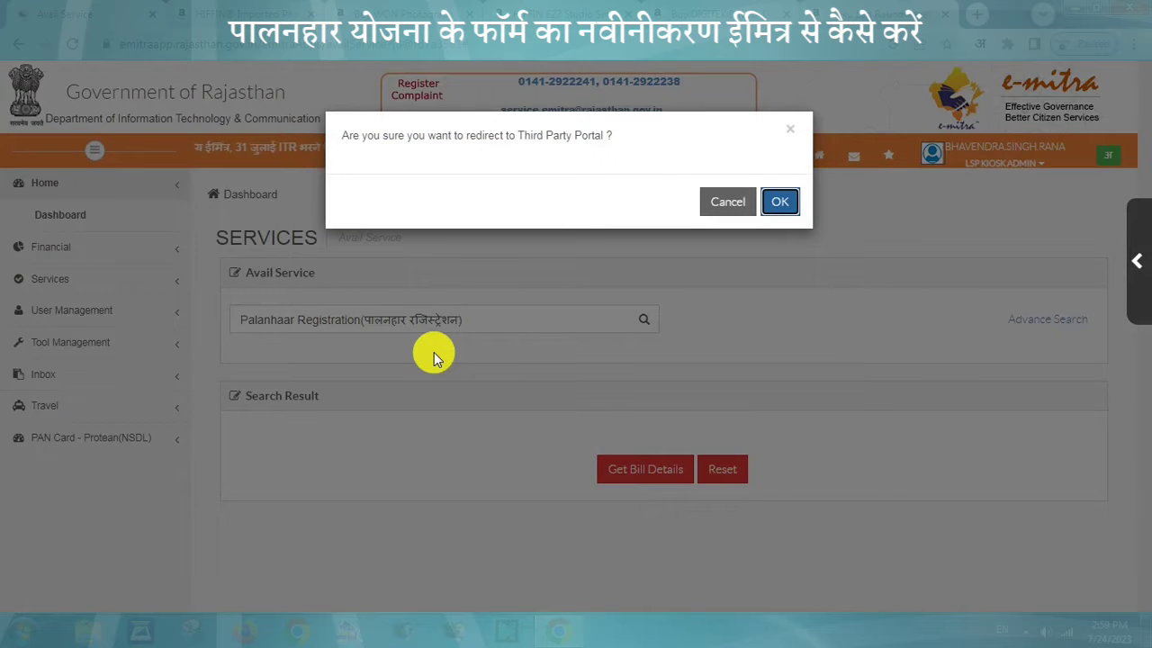
left_click(779, 203)
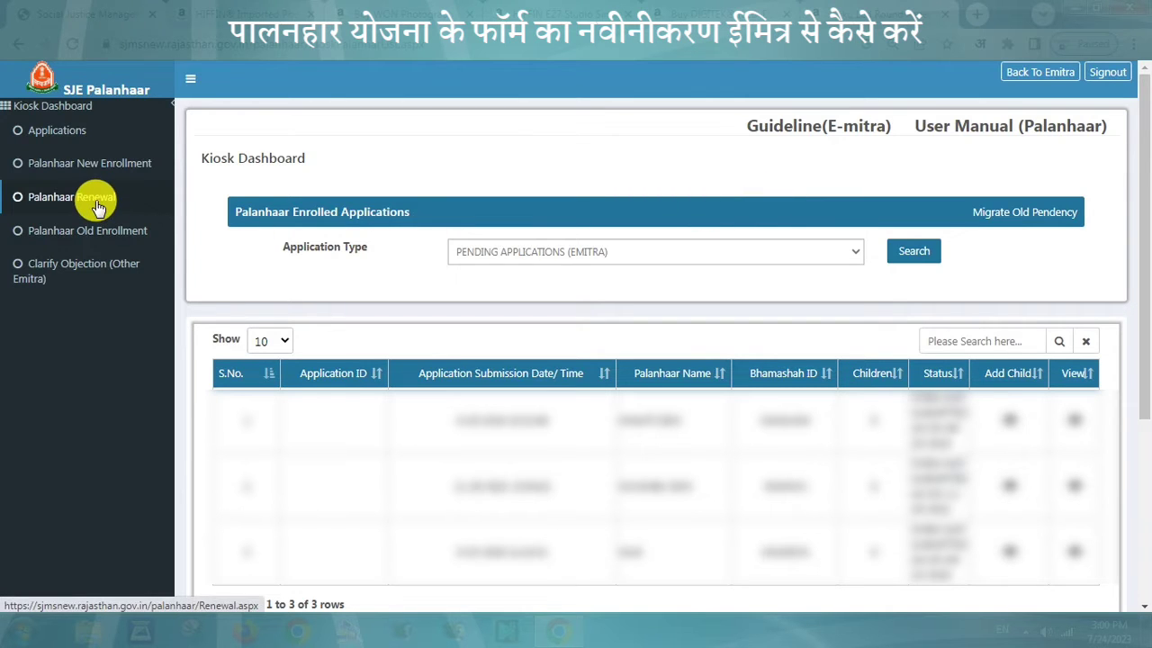
Open the Palanhaar Renewal form and set the academic year to 2023-2024
left_click(98, 206)
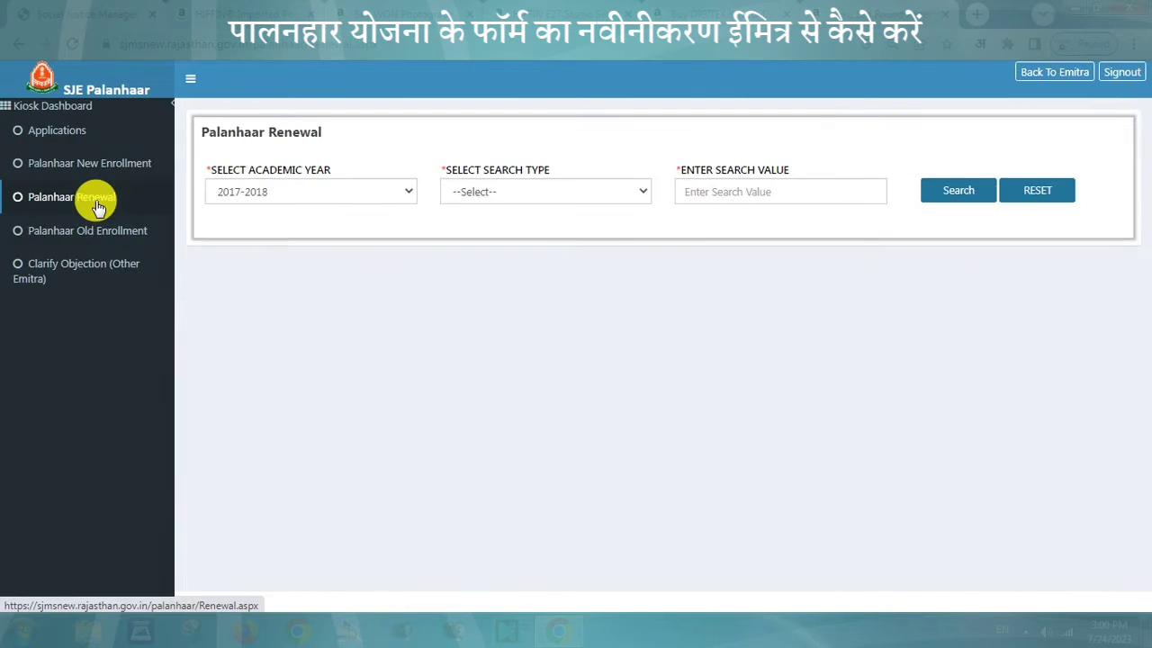
left_click(367, 193)
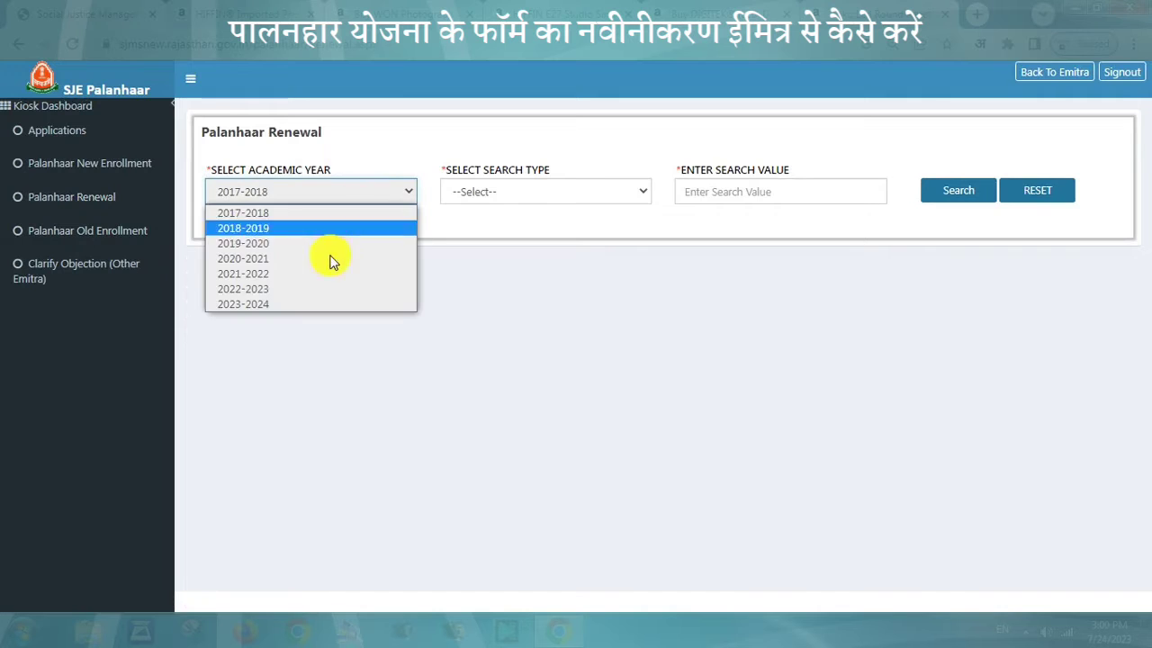
left_click(292, 306)
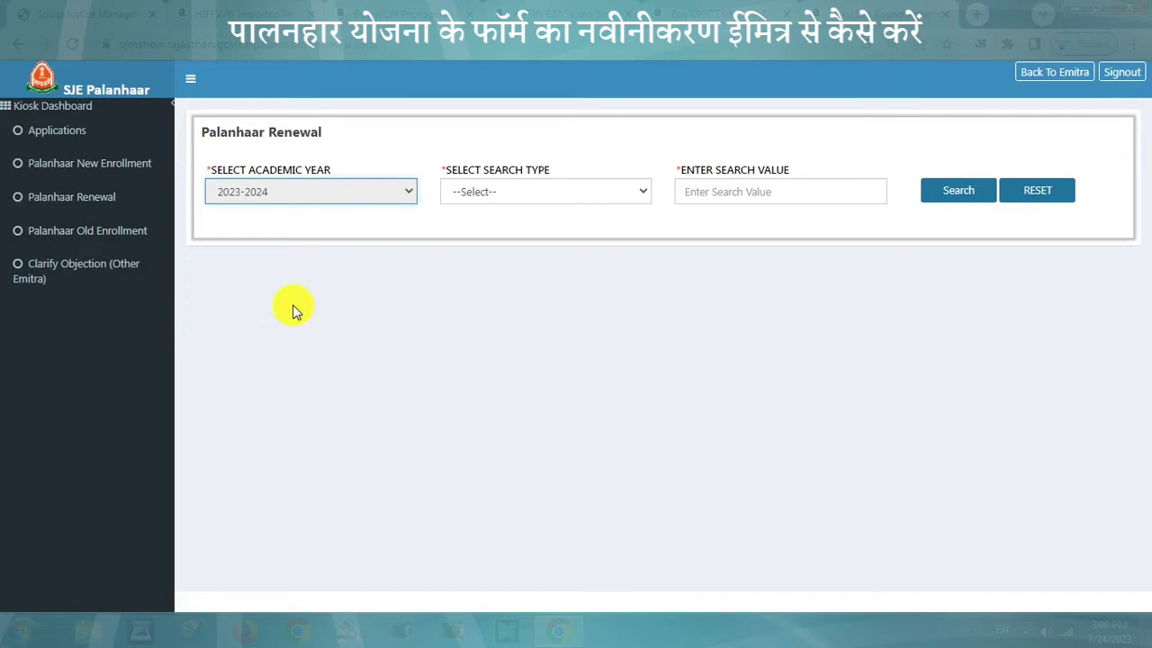
left_click(318, 202)
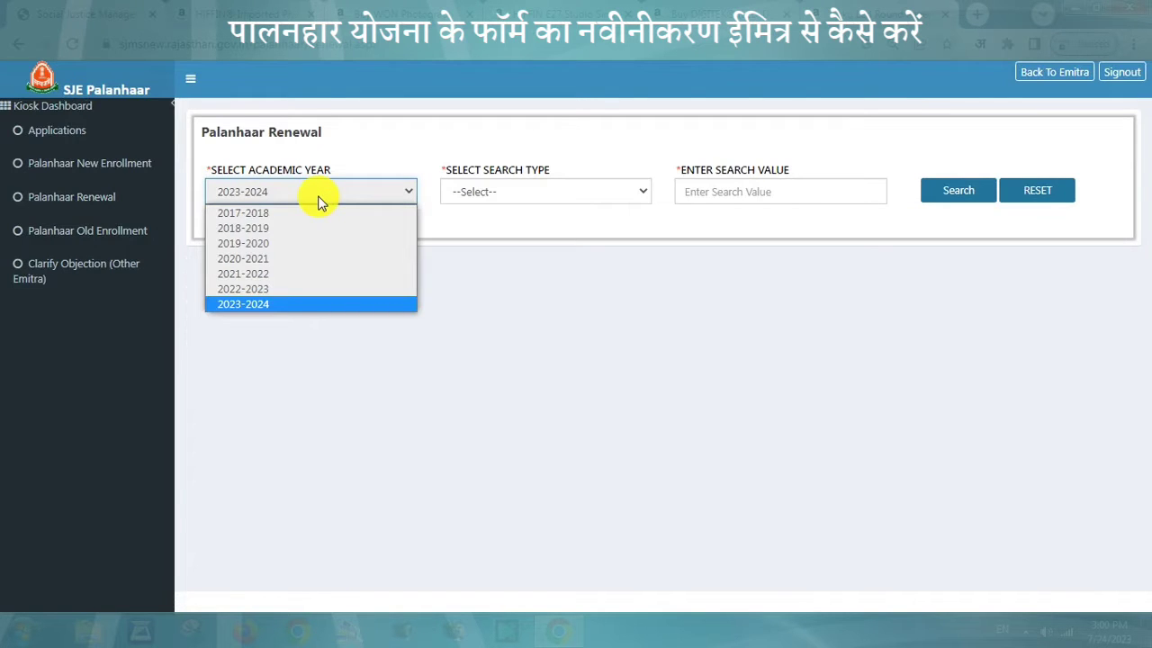
left_click(279, 305)
Search for the Palanhaar record by JanAadhaarID/ Bhamashah ID, entering the family's ID number as the search value
left_click(519, 192)
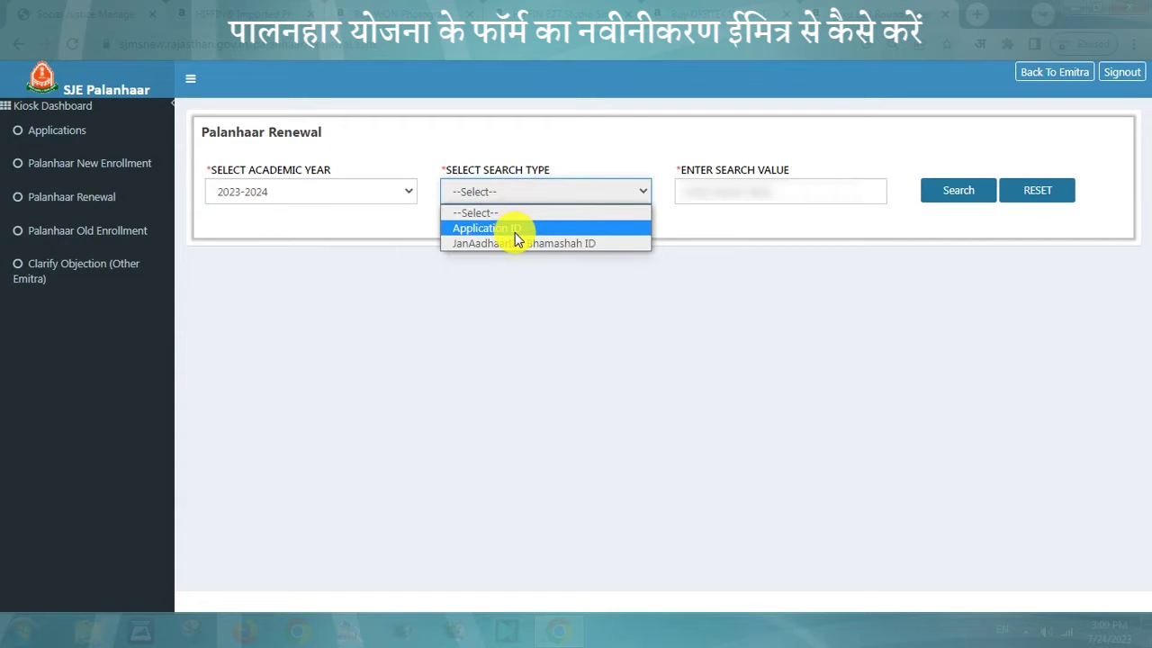
left_click(518, 243)
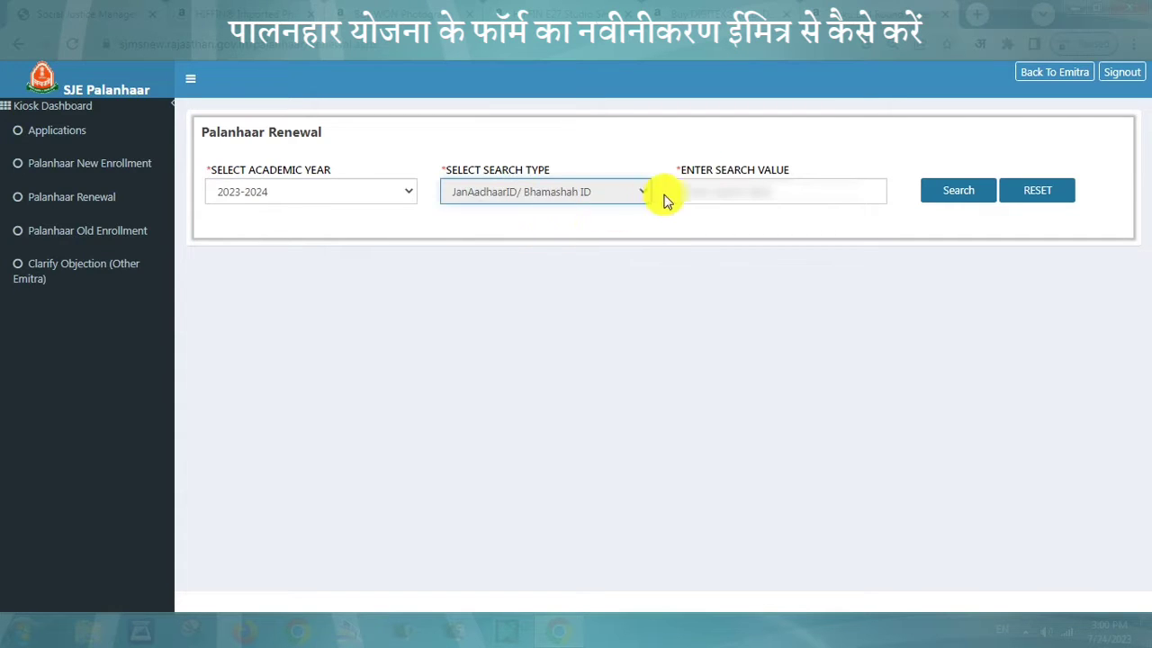
left_click(690, 191)
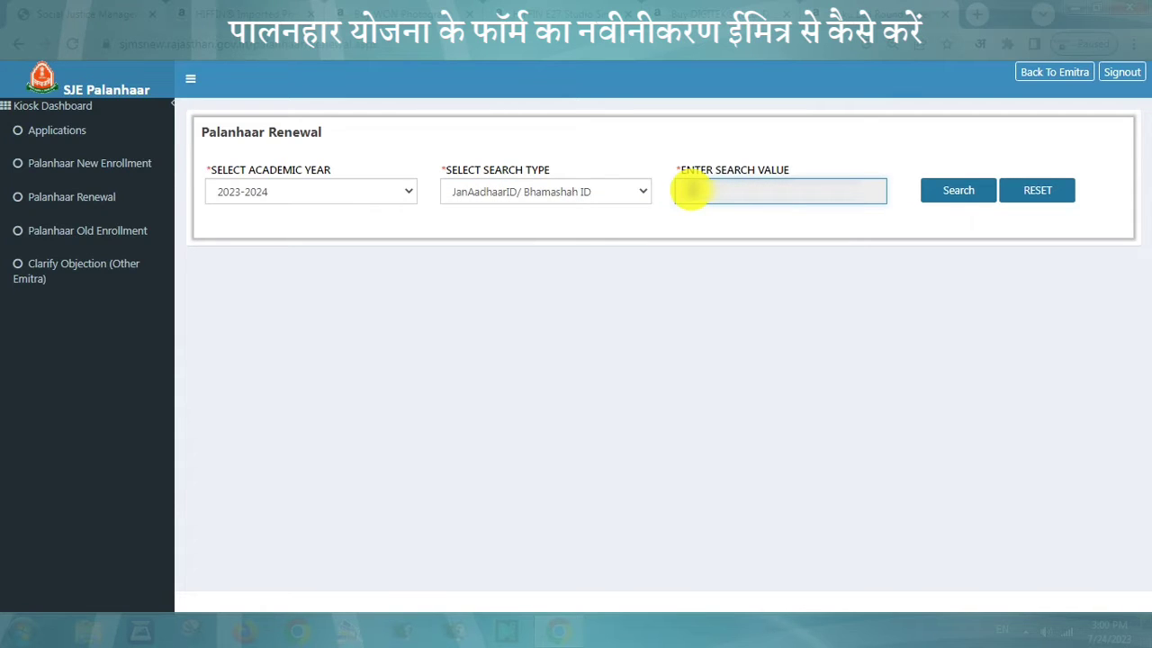
type("123456")
left_click(949, 189)
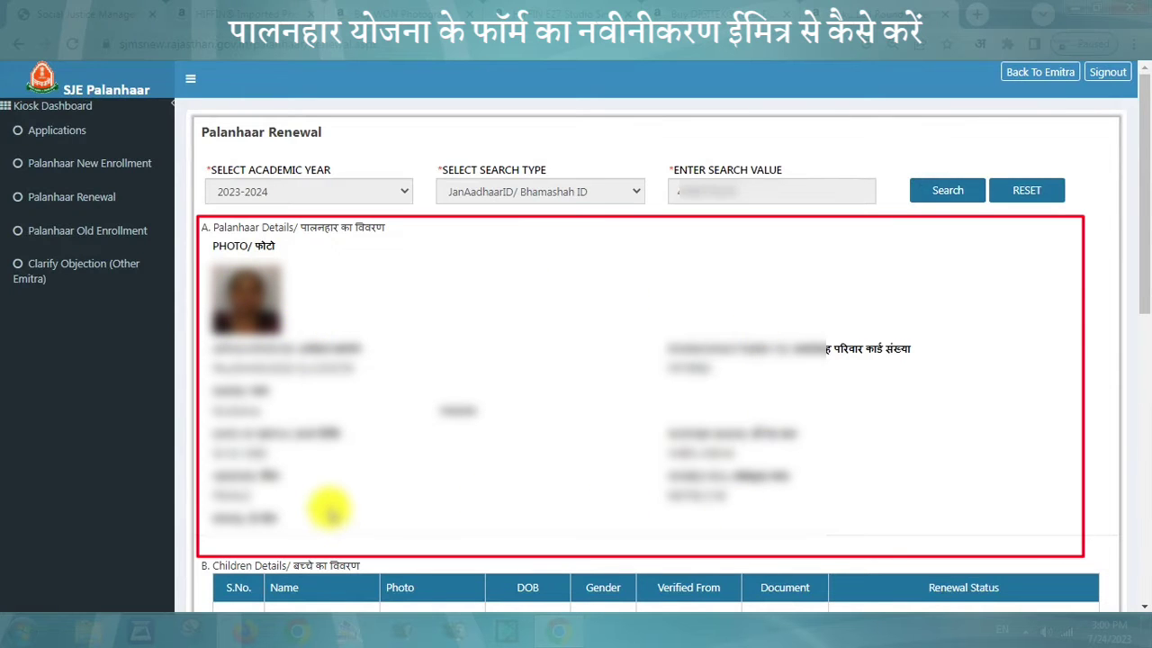
Check the children's renewal status, then try to verify the first child through SHALA DARPAN with the child's Aadhaar number
scroll(1049, 390, "down", 5)
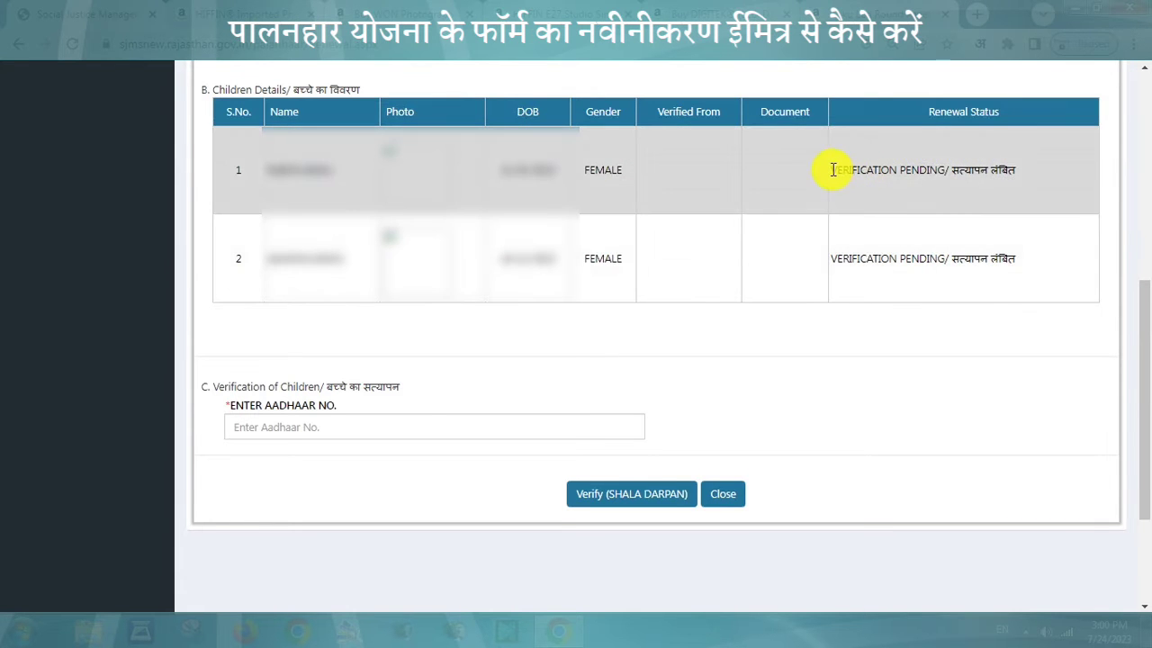
left_click_drag(831, 170, 1048, 164)
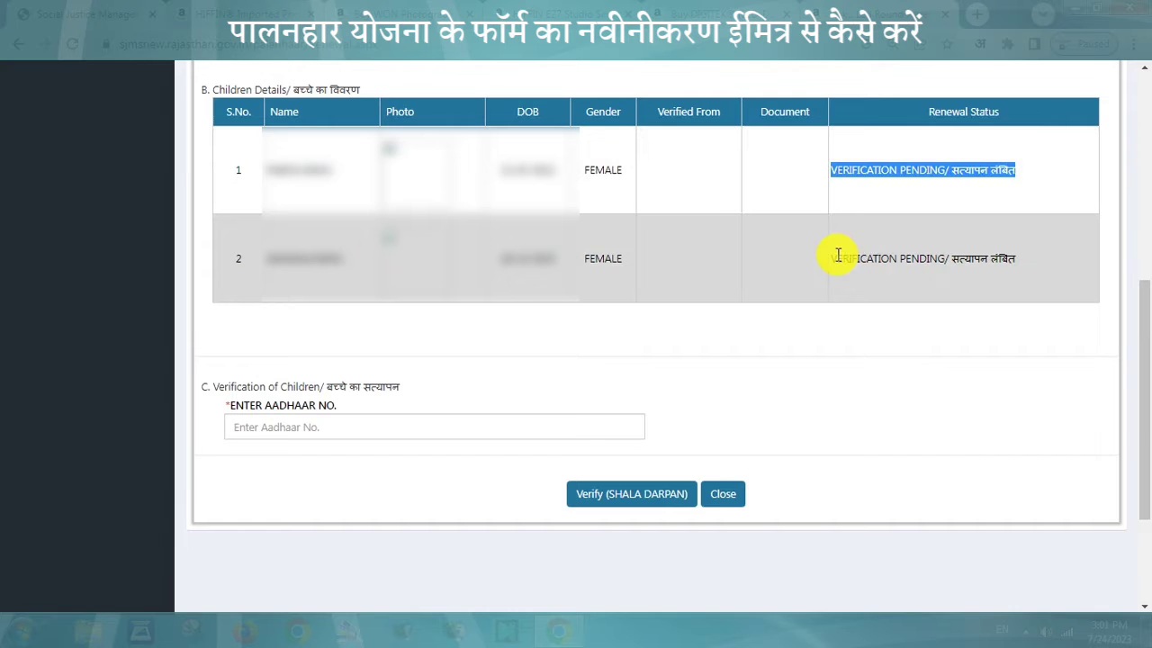
left_click_drag(837, 258, 1051, 263)
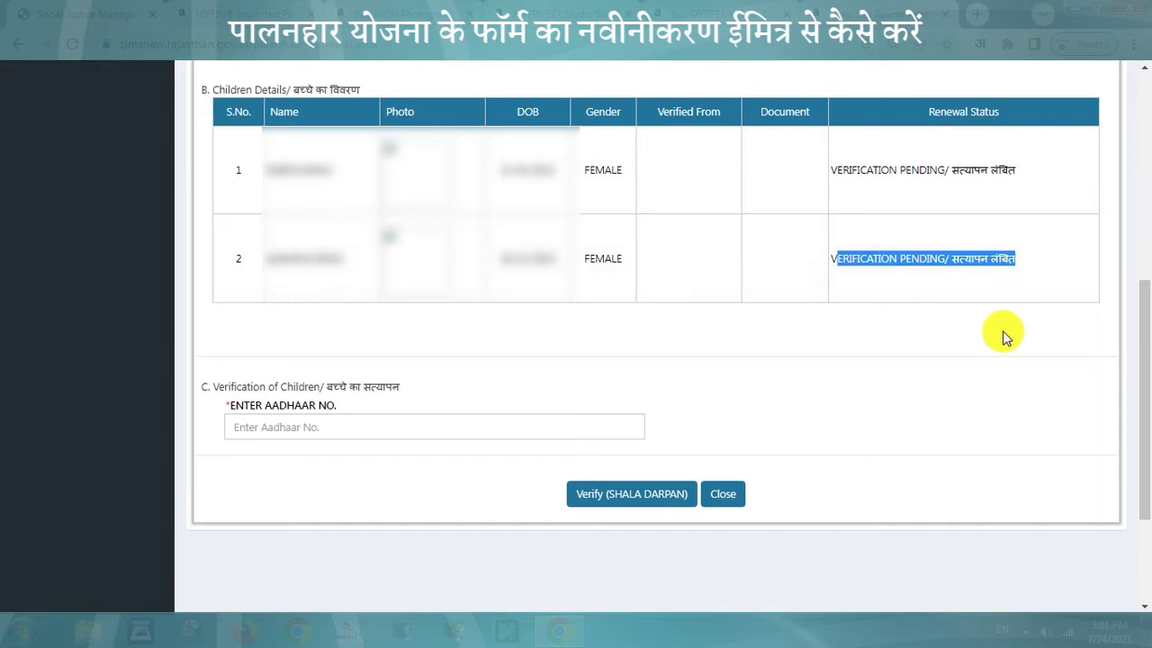
left_click(999, 333)
left_click(444, 431)
key("ctrl+v")
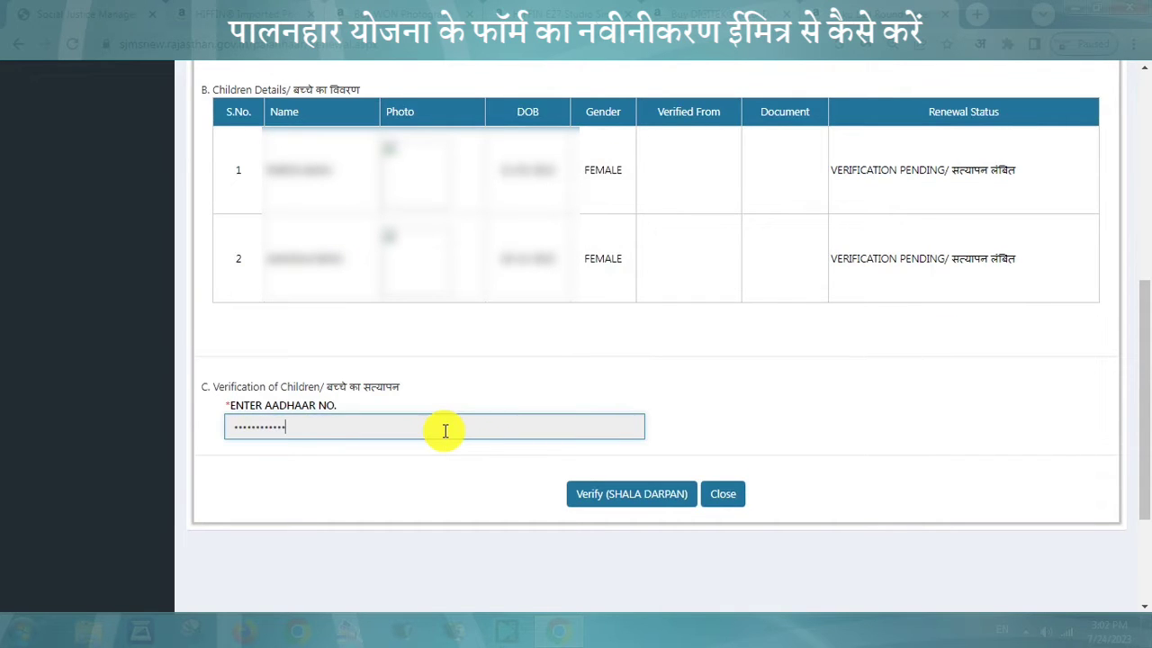
left_click(656, 494)
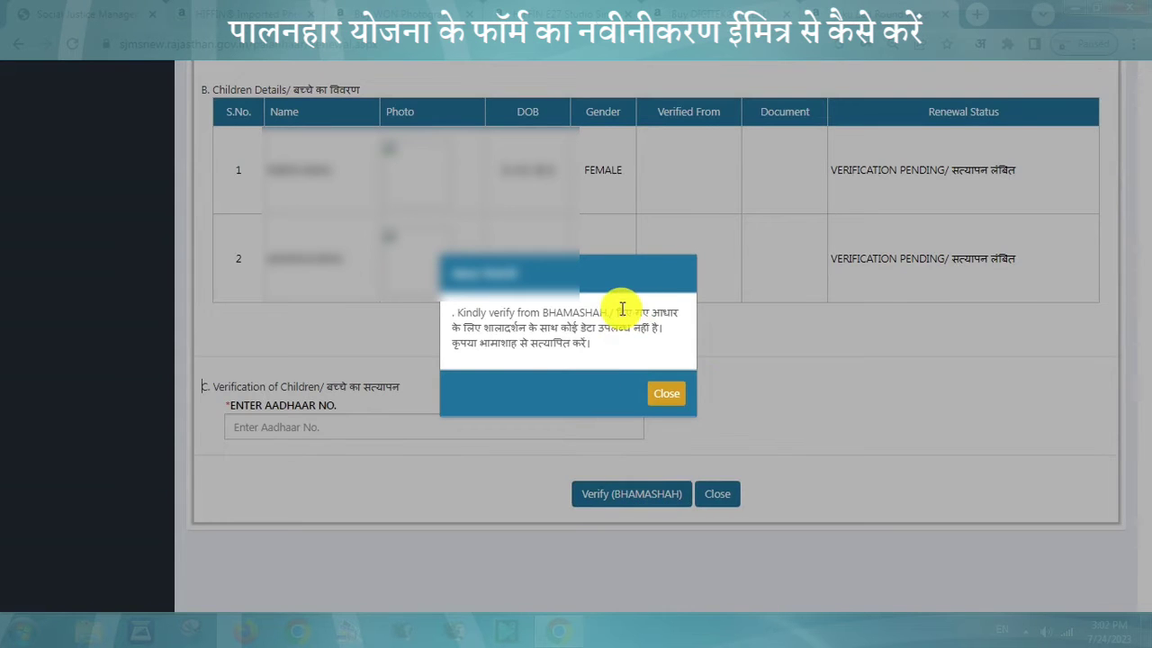
left_click_drag(617, 312, 653, 352)
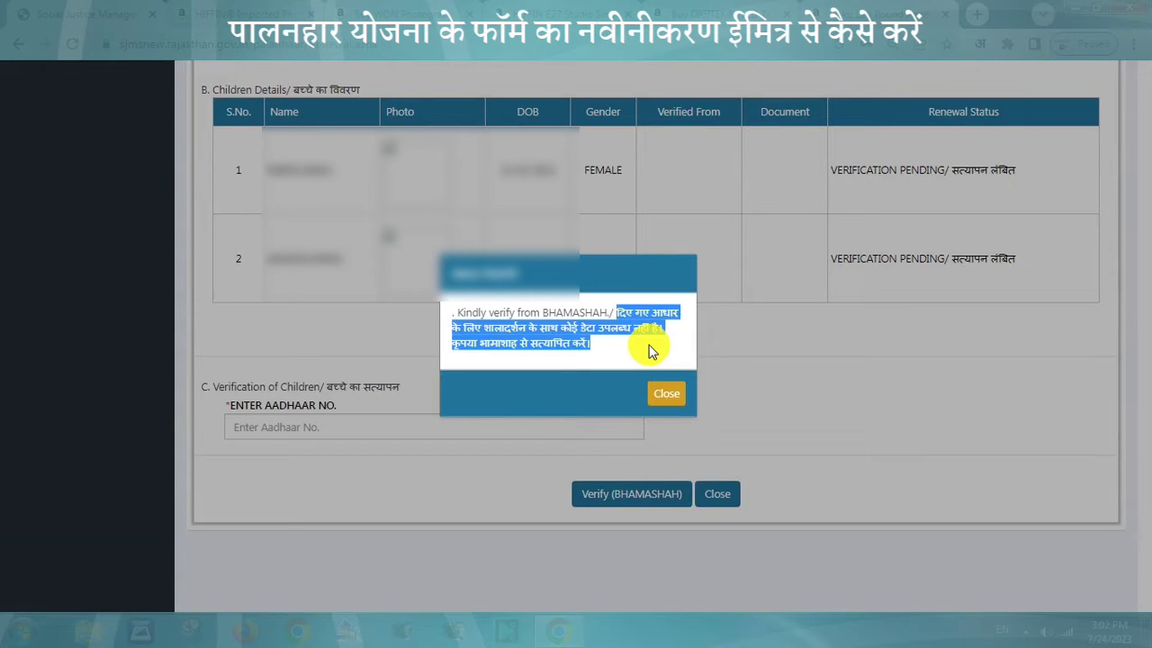
left_click(668, 392)
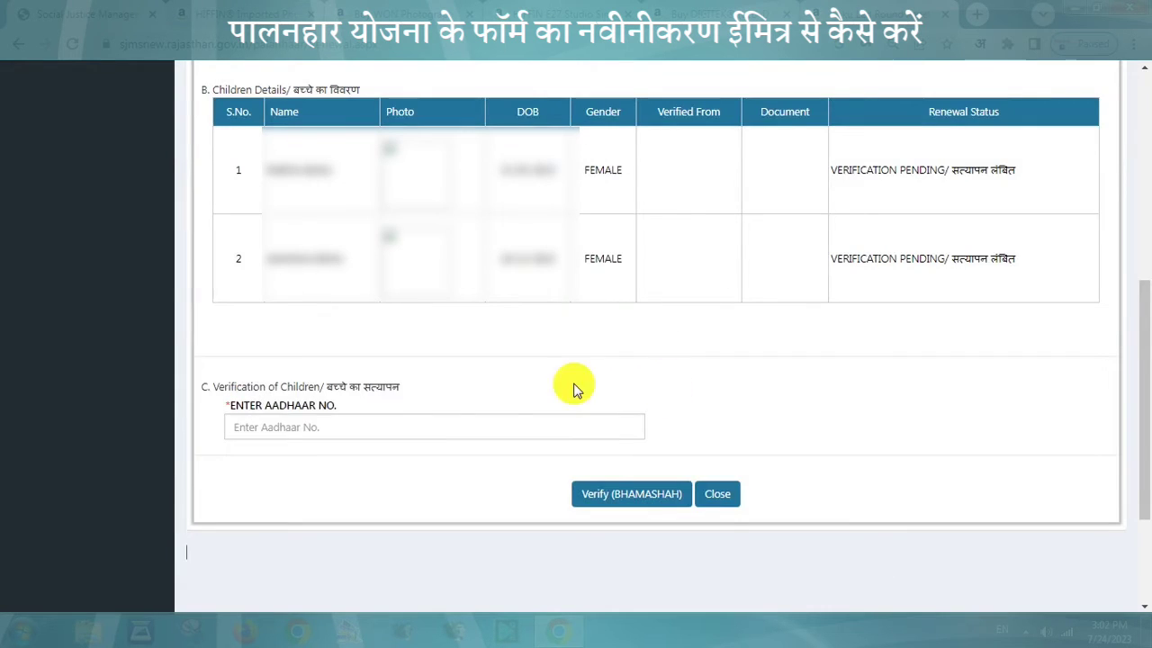
Enter the child's Aadhaar number again and verify the child through BHAMASHAH
left_click(264, 426)
key("ctrl+v")
type("00")
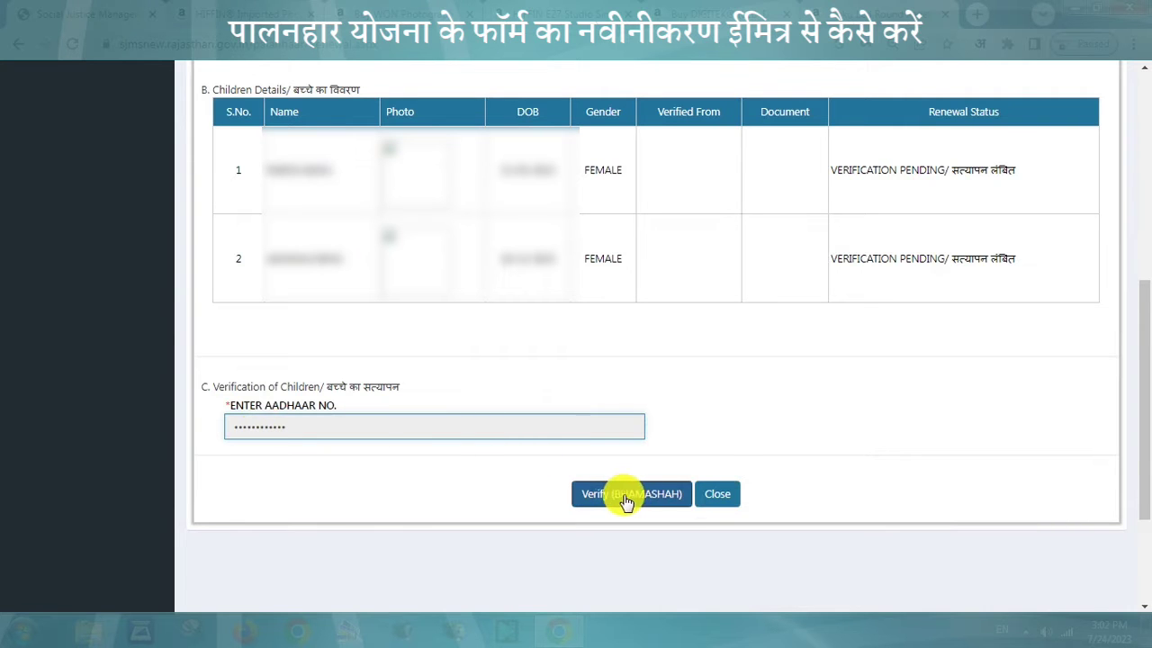
left_click(623, 502)
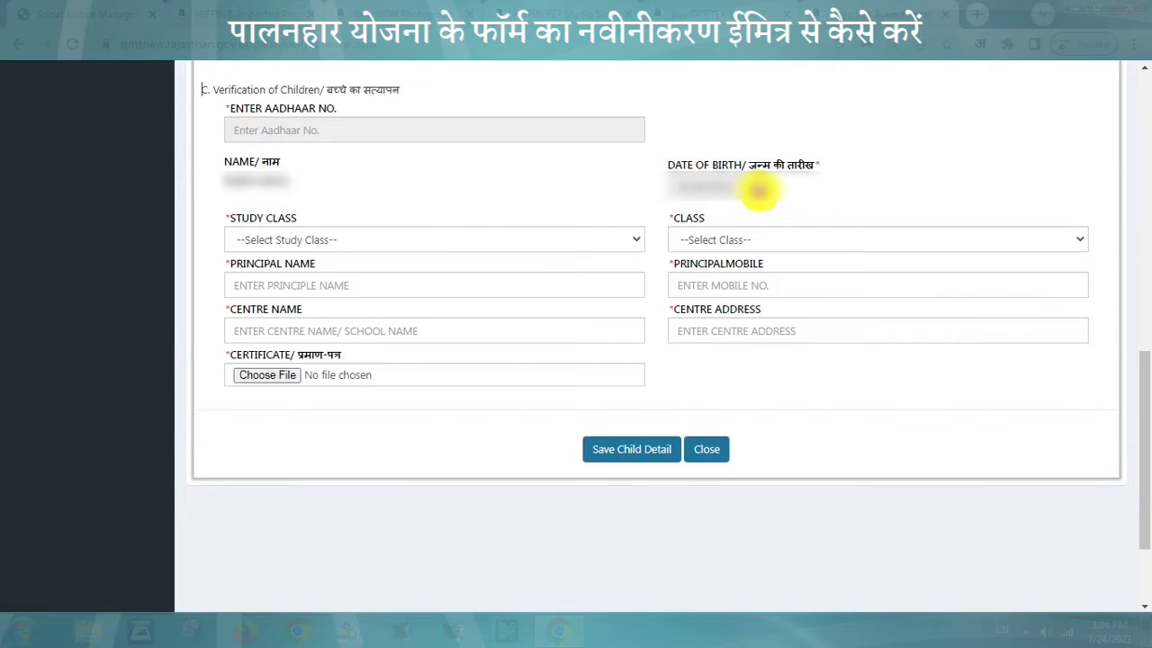
Set the child's study class to School (Private) and the class to 6
left_click(440, 237)
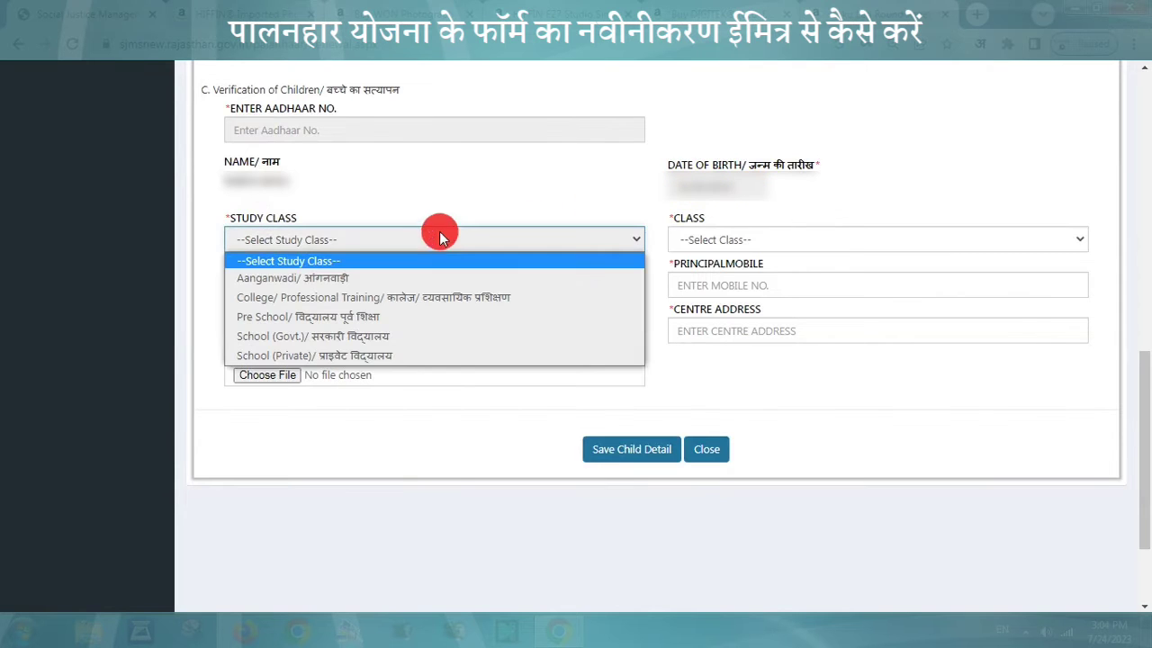
left_click(375, 355)
left_click(657, 258)
left_click(764, 238)
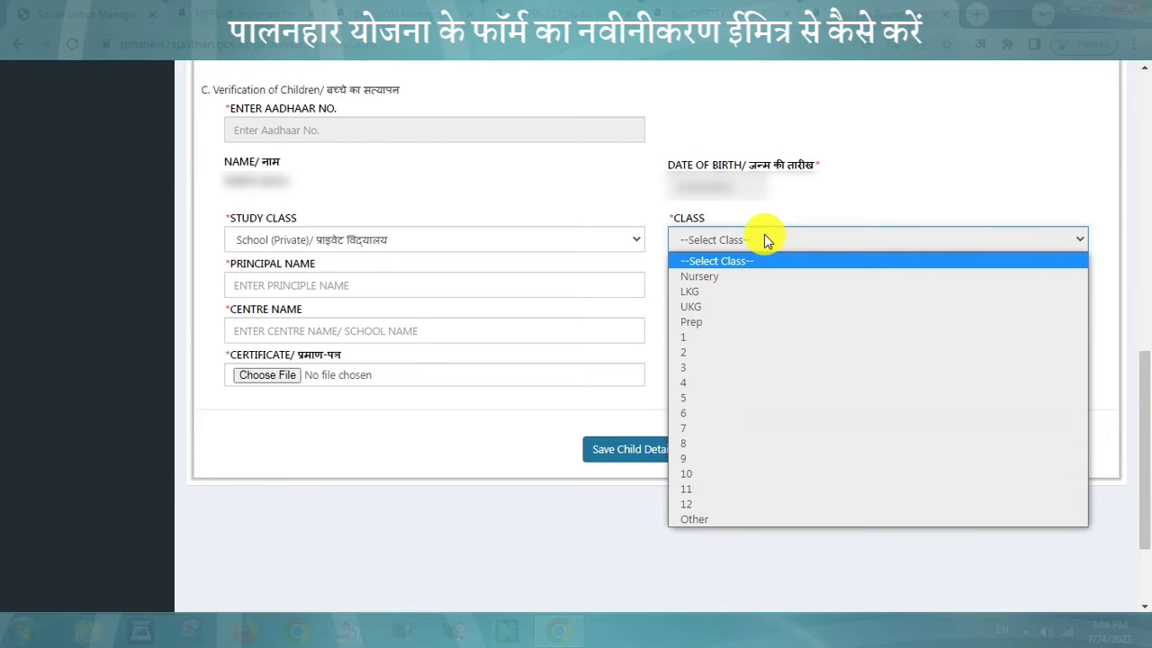
left_click(687, 414)
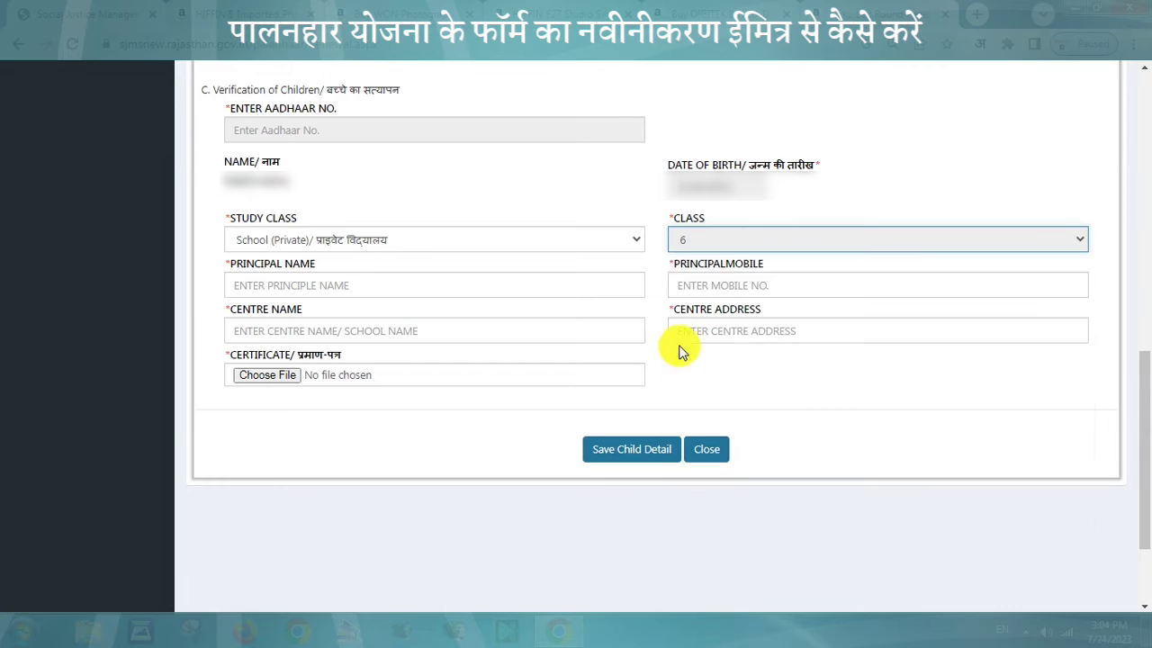
Fill in the principal's name and mobile number along with the school's centre name and centre address
left_click(436, 294)
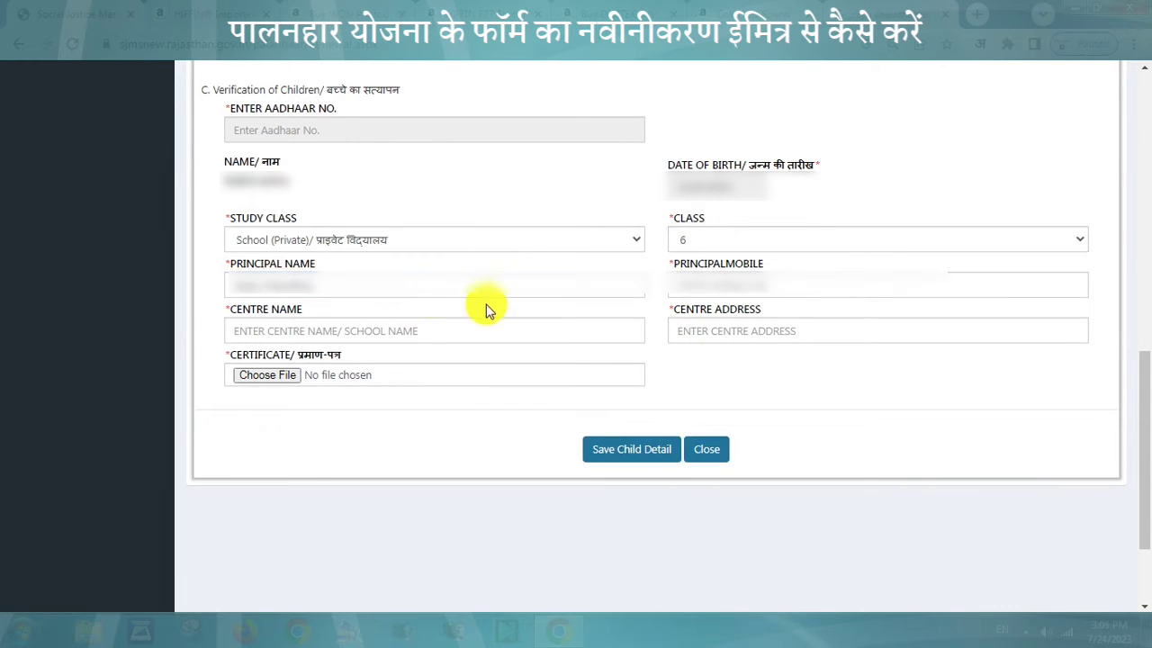
left_click(723, 289)
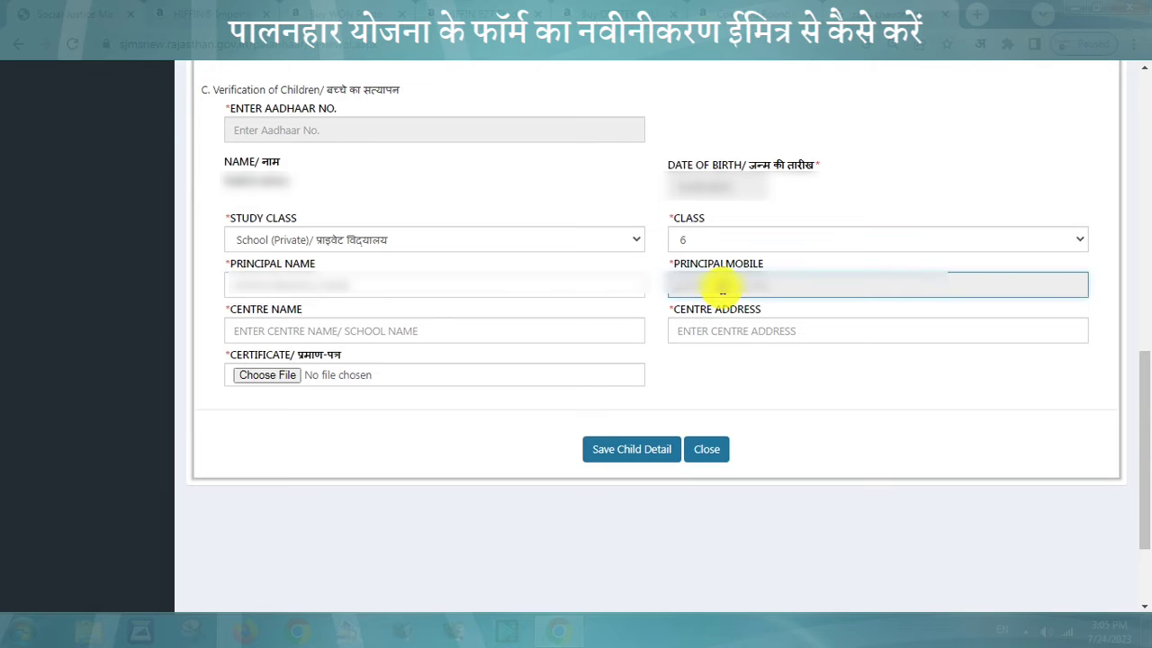
type("9414")
left_click(324, 330)
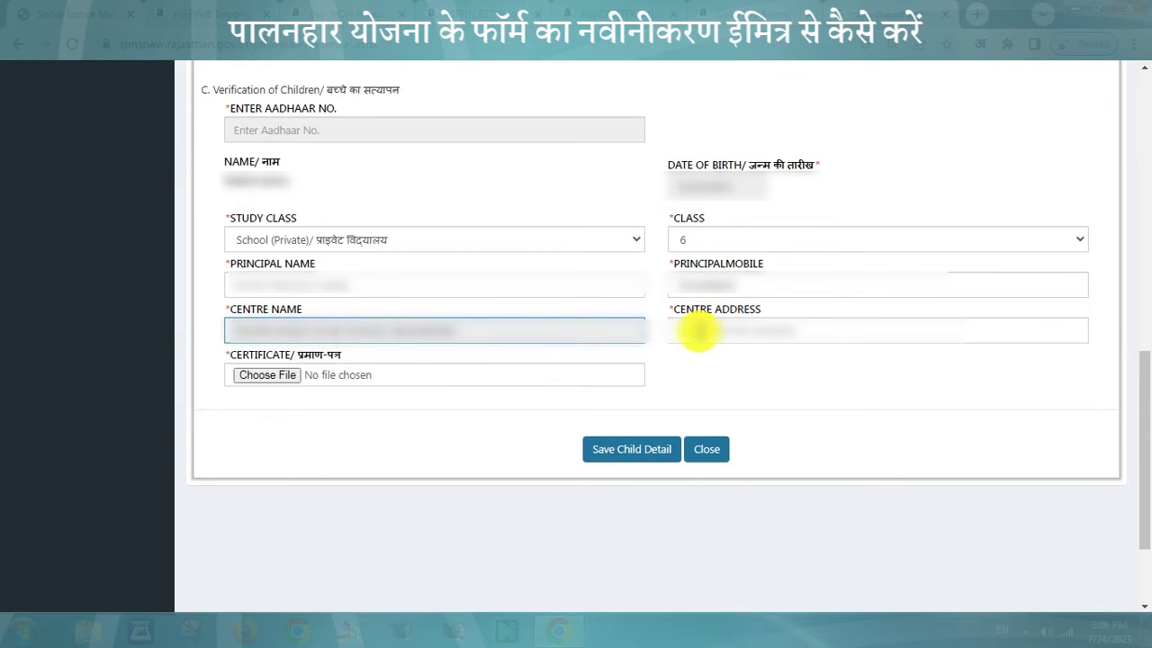
left_click(699, 332)
key("BackSpace")
type("ward")
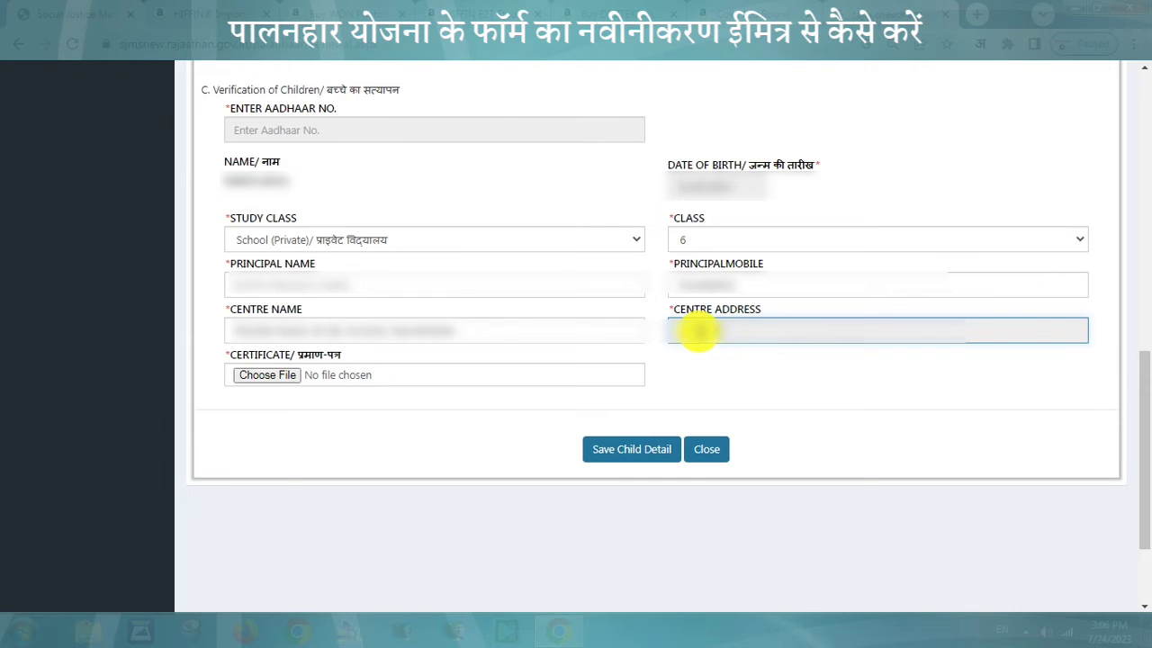
type(" no 5 Sikar")
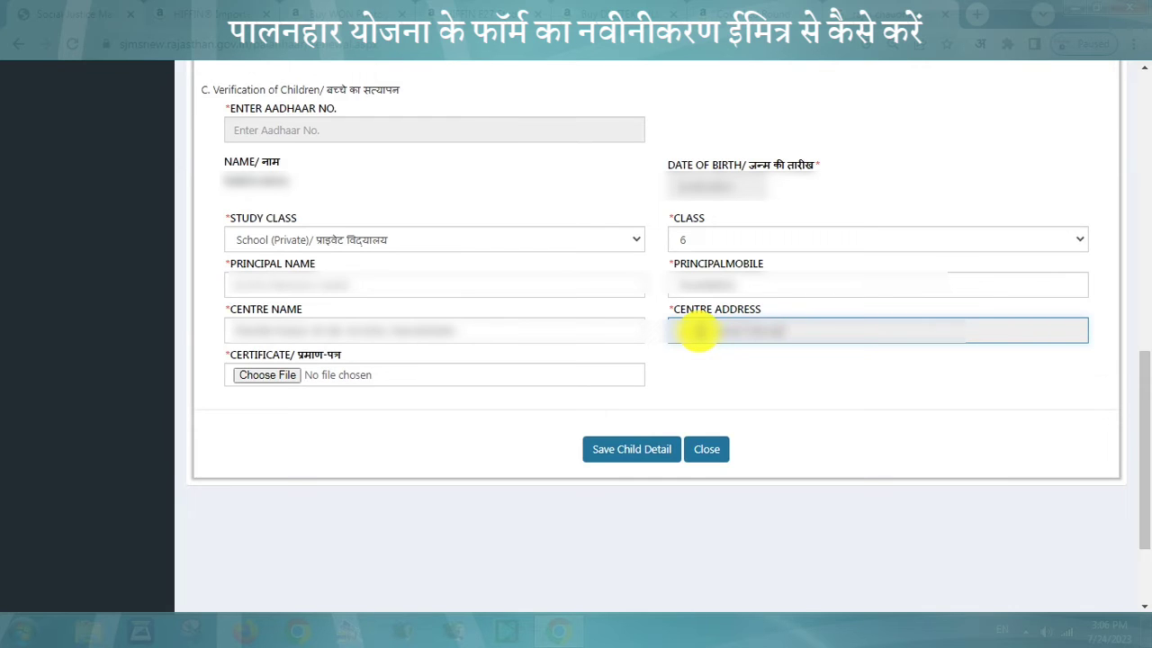
key("ctrl+v")
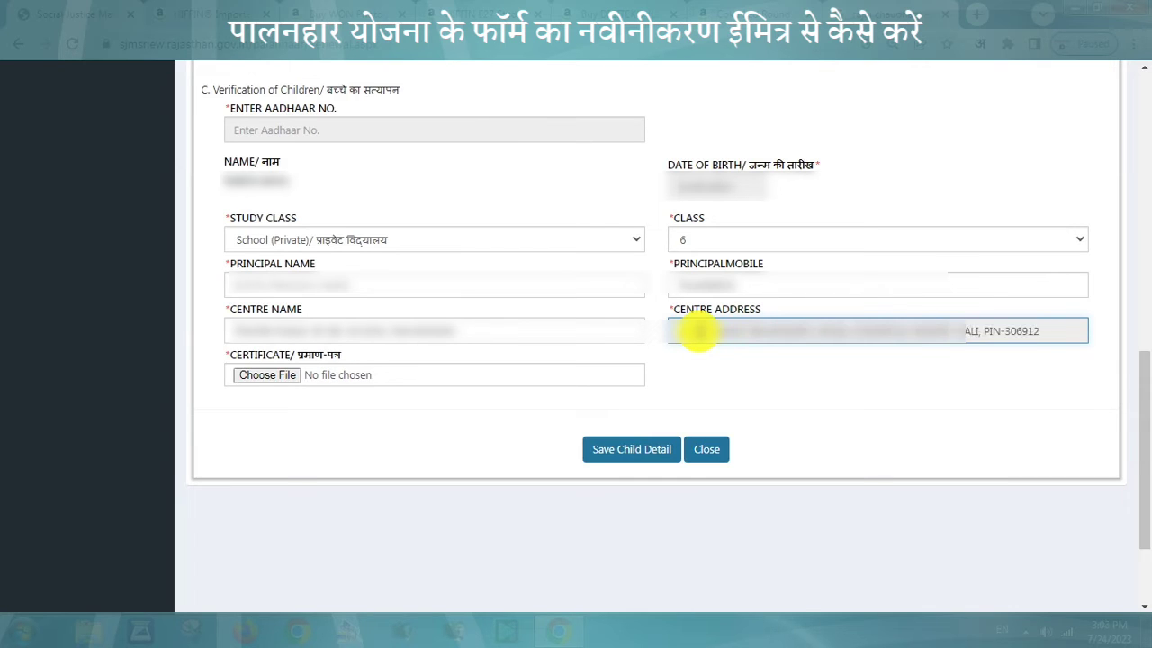
left_click(715, 368)
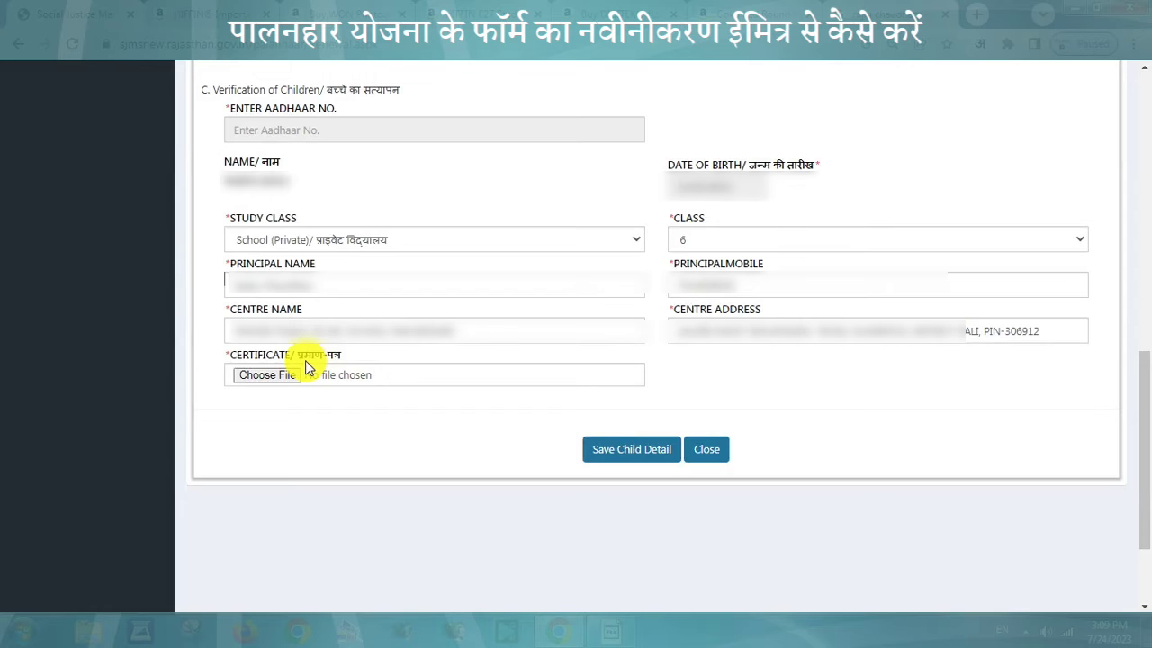
Attach EDUCATION CERTIFICATE.pdf as the child's certificate and save the child detail
left_click(267, 375)
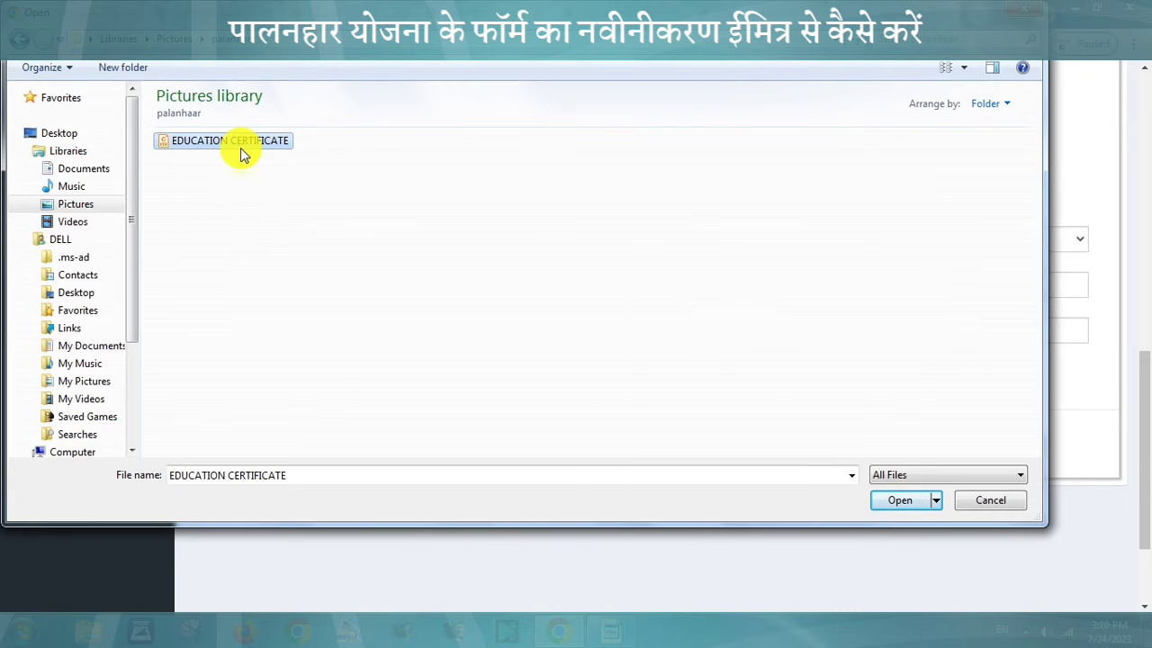
left_click(891, 500)
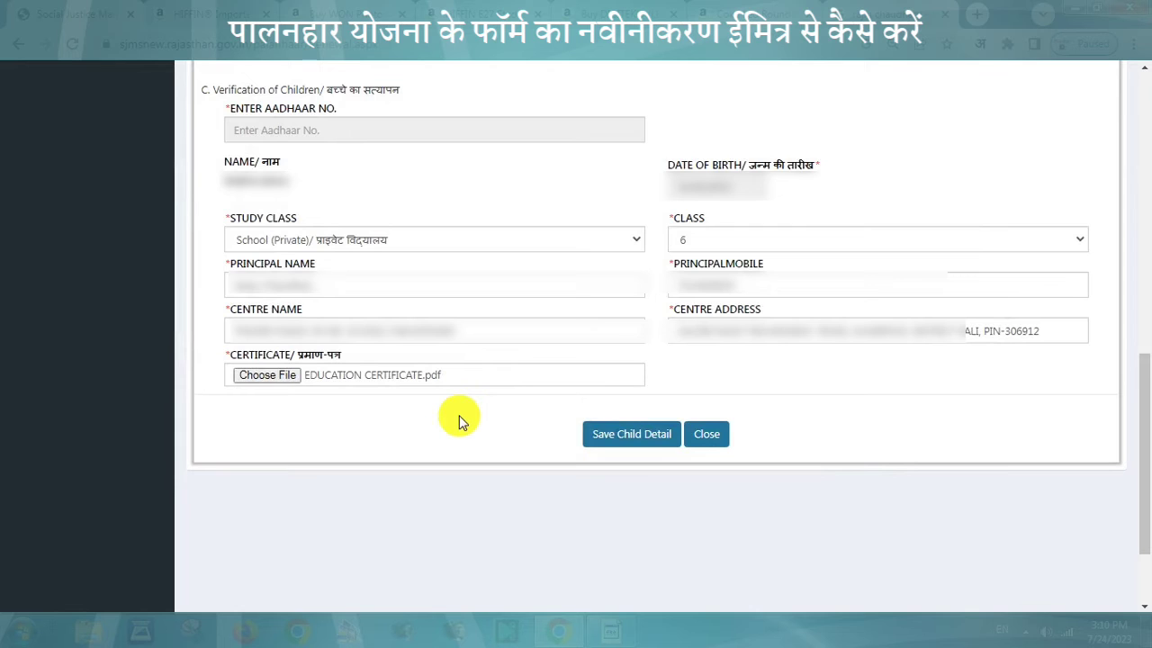
left_click(621, 441)
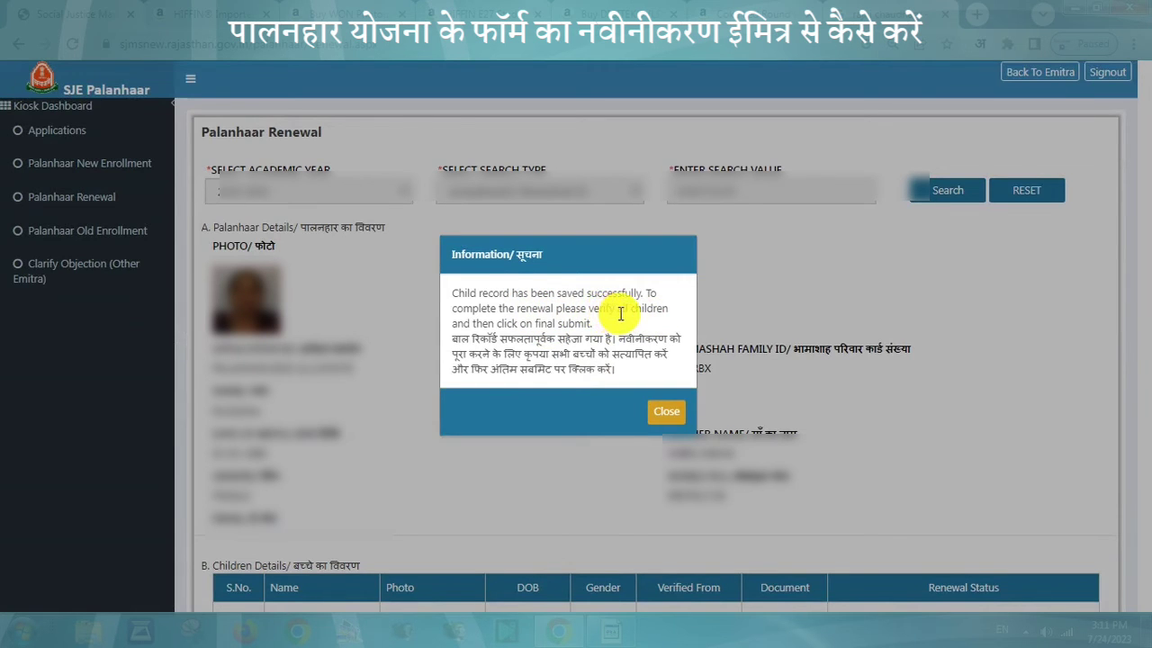
Read the child record save message and check the first child's renewal status in the children details
left_click_drag(619, 313, 651, 360)
left_click(627, 343)
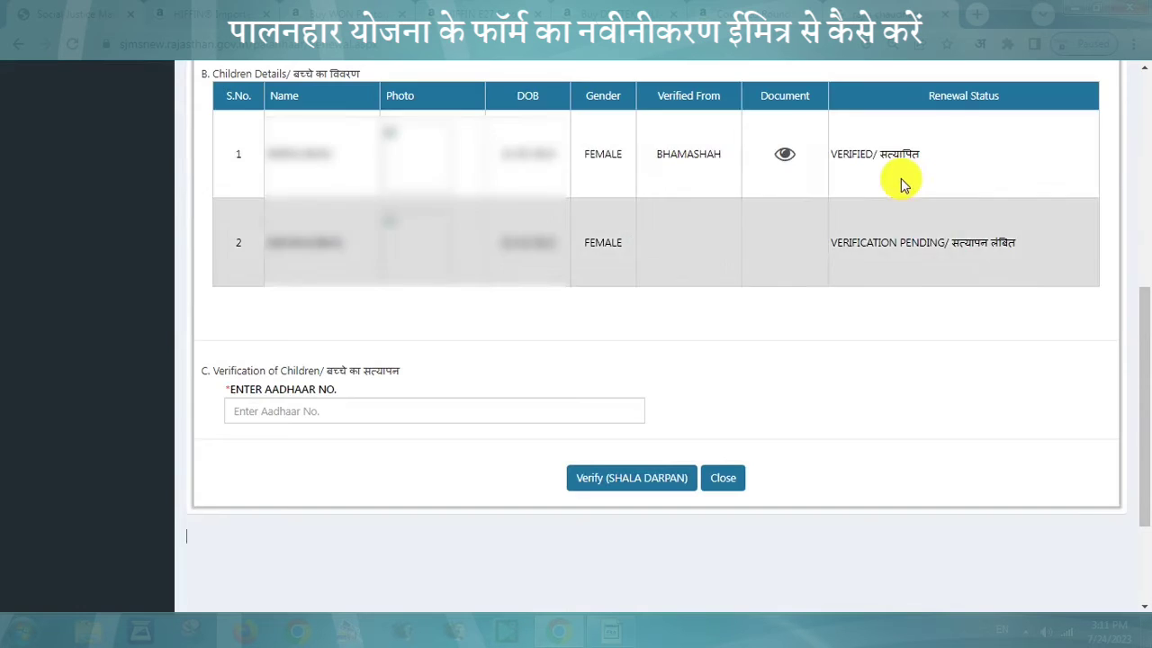
left_click_drag(831, 153, 930, 163)
left_click(796, 322)
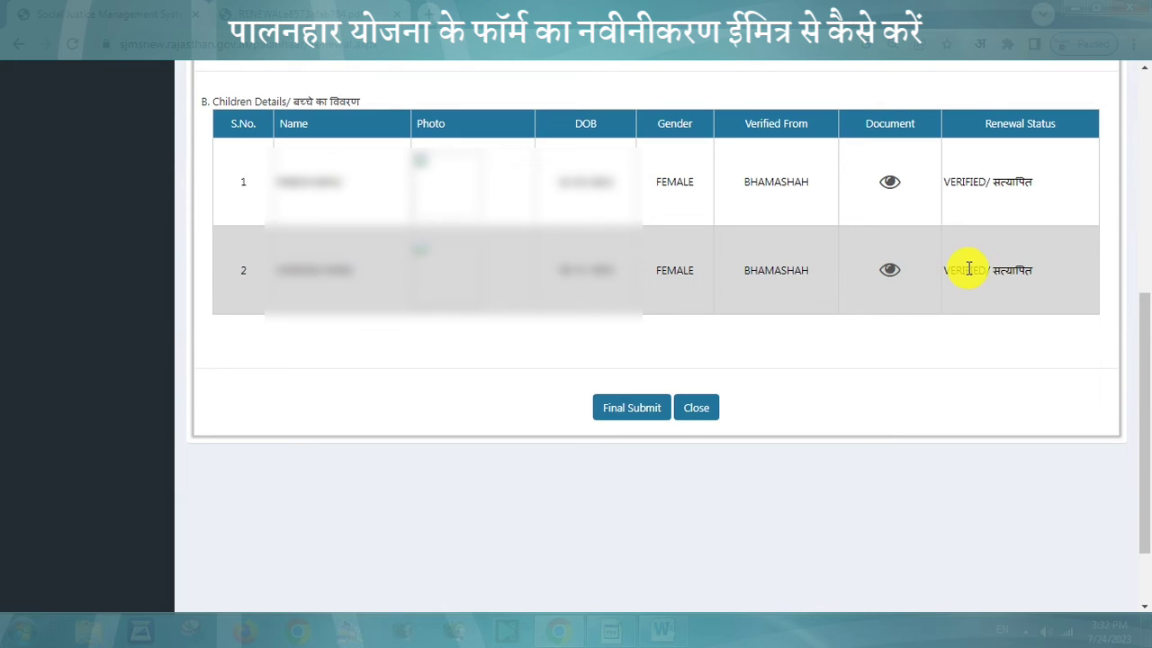
Final-submit the renewal application using Fingerprint authentication with the Aadhaar consent accepted, and close the submission message
left_click(611, 412)
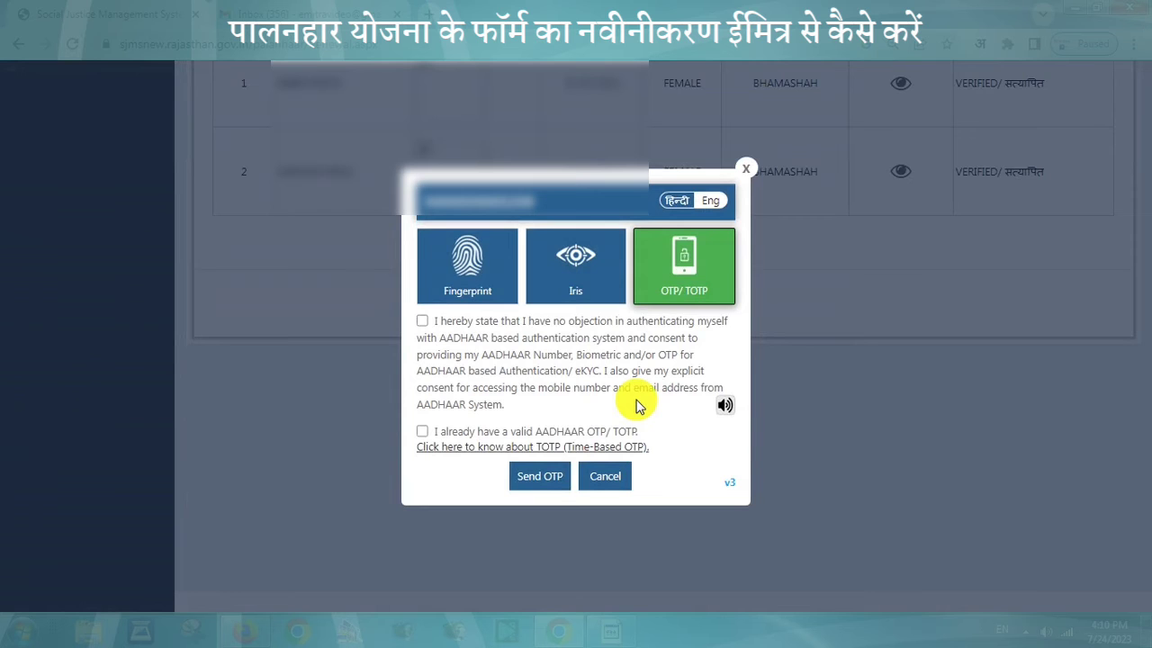
left_click(464, 282)
left_click(422, 328)
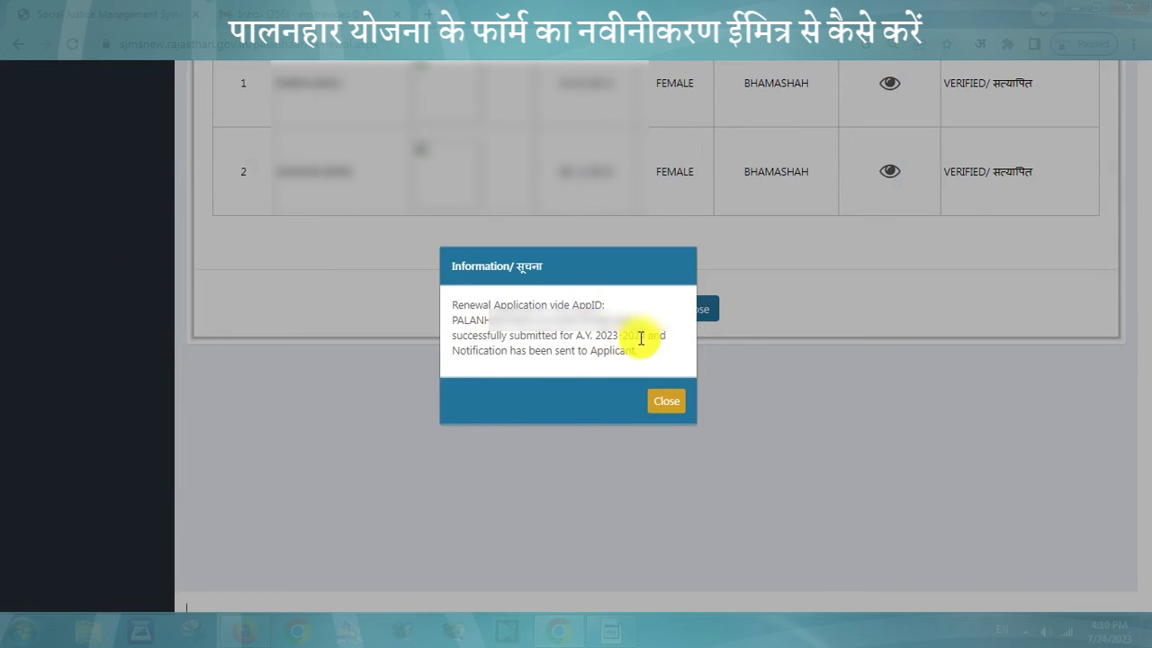
left_click(660, 407)
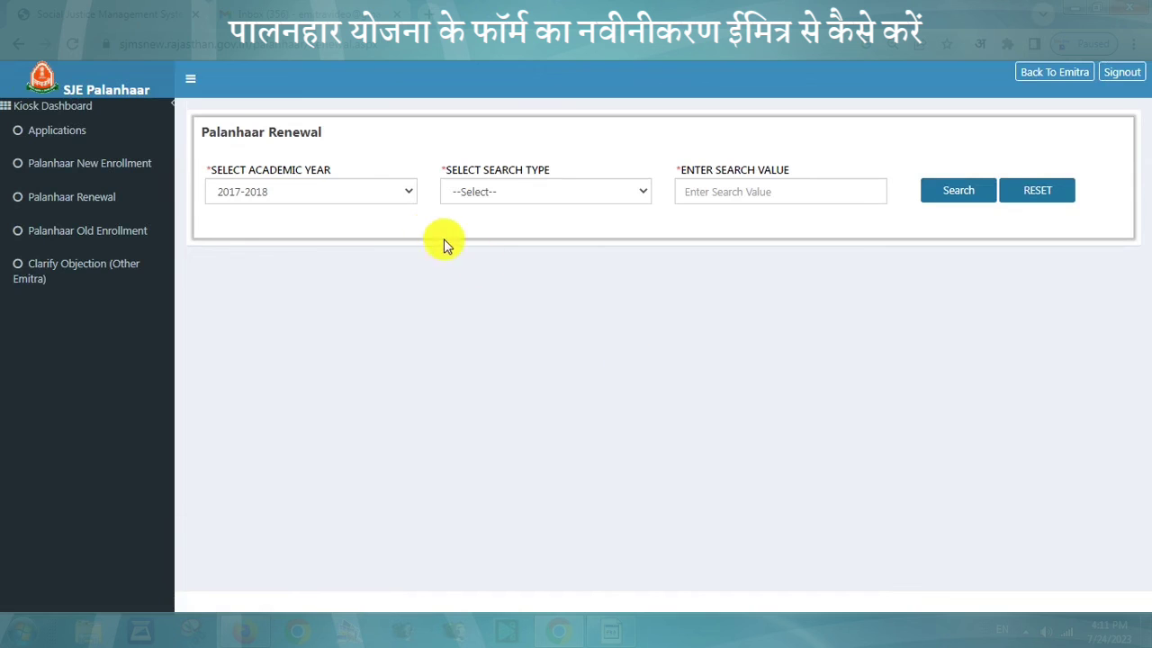
Search Palanhaar renewals for academic year 2023-2024 by JanAadhaarID/ Bhamashah ID, entering the family's ID number
left_click(399, 192)
left_click(331, 304)
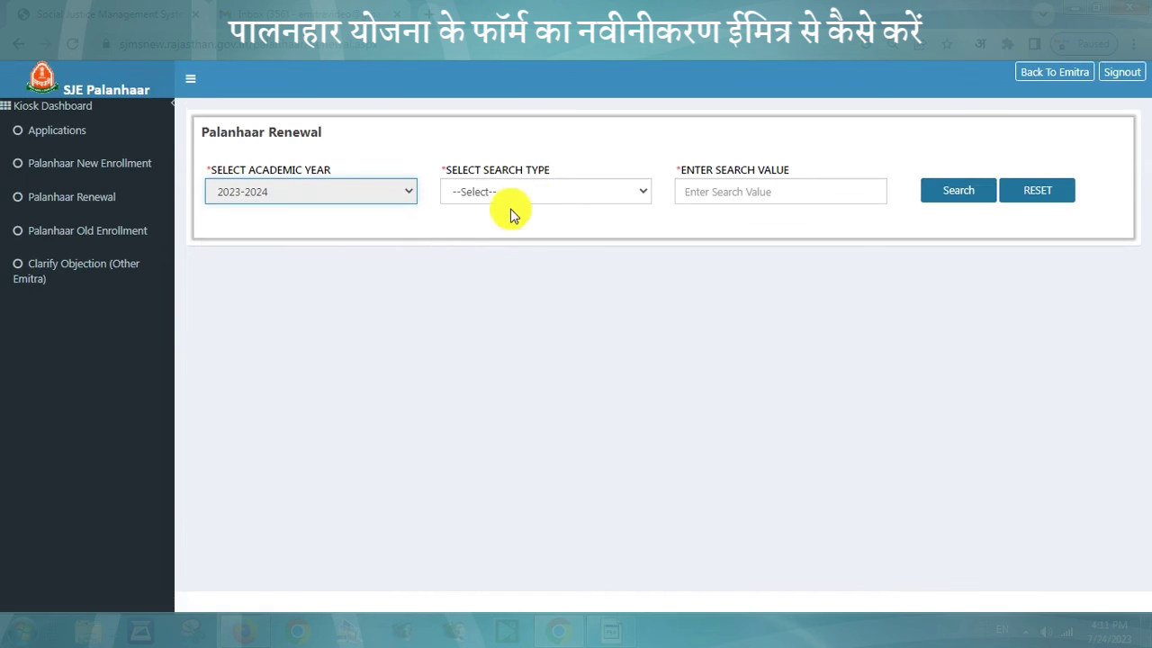
left_click(531, 193)
left_click(540, 244)
left_click(697, 191)
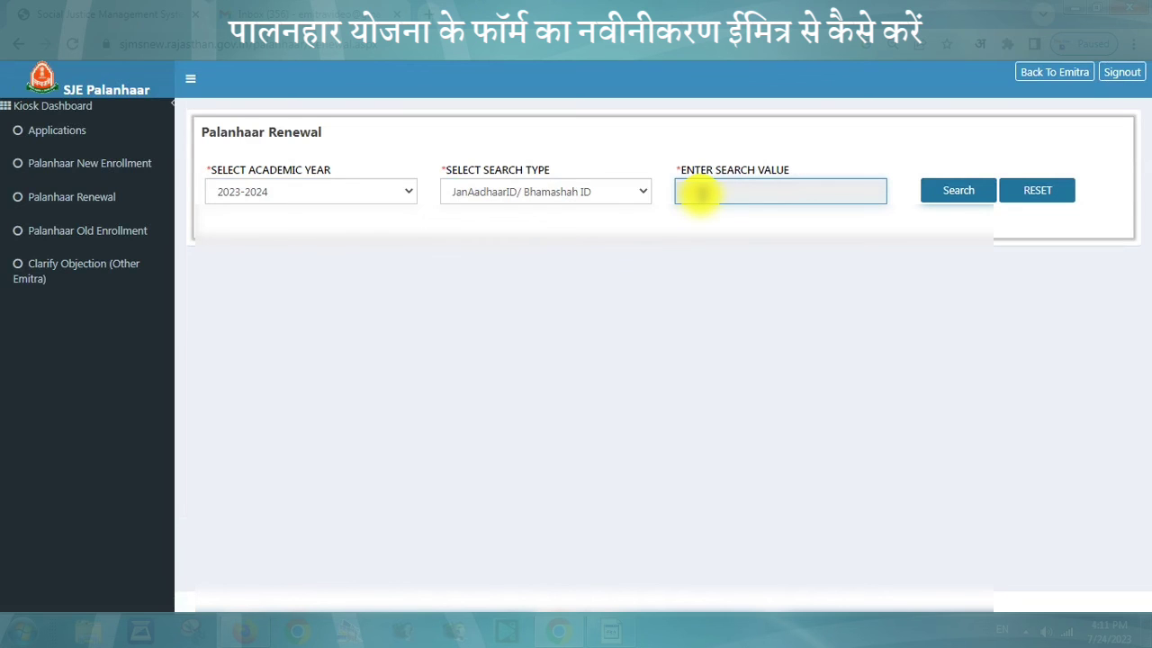
type("12")
left_click(977, 190)
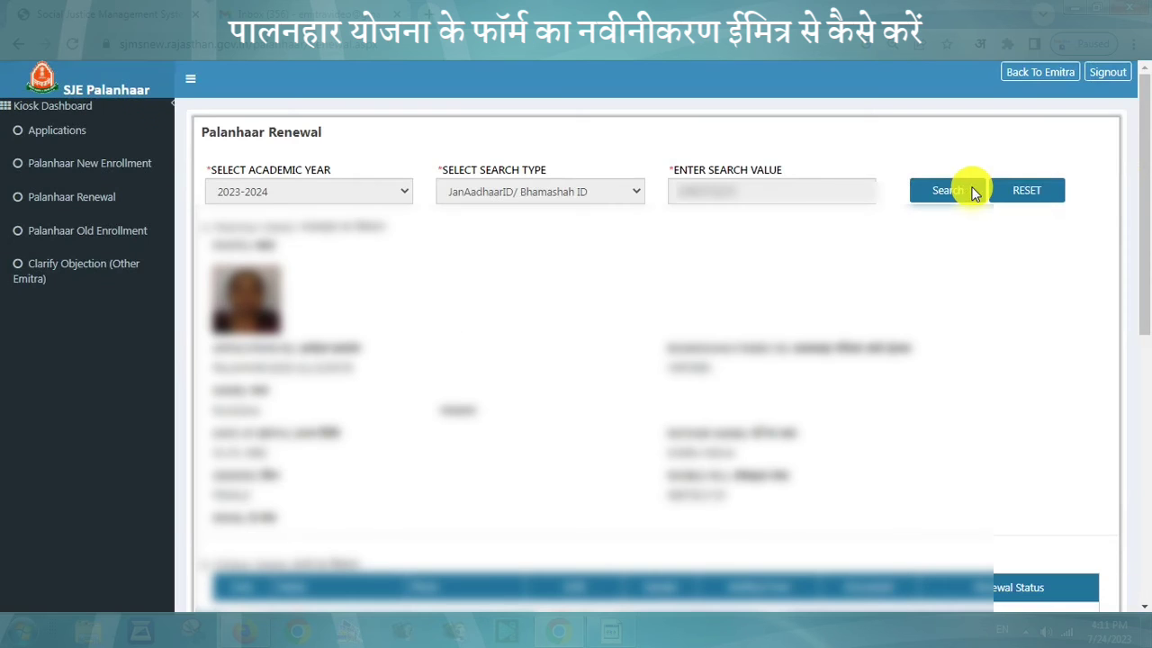
Examine the renewal status of both children in the retrieved application
left_click_drag(1142, 216, 1139, 424)
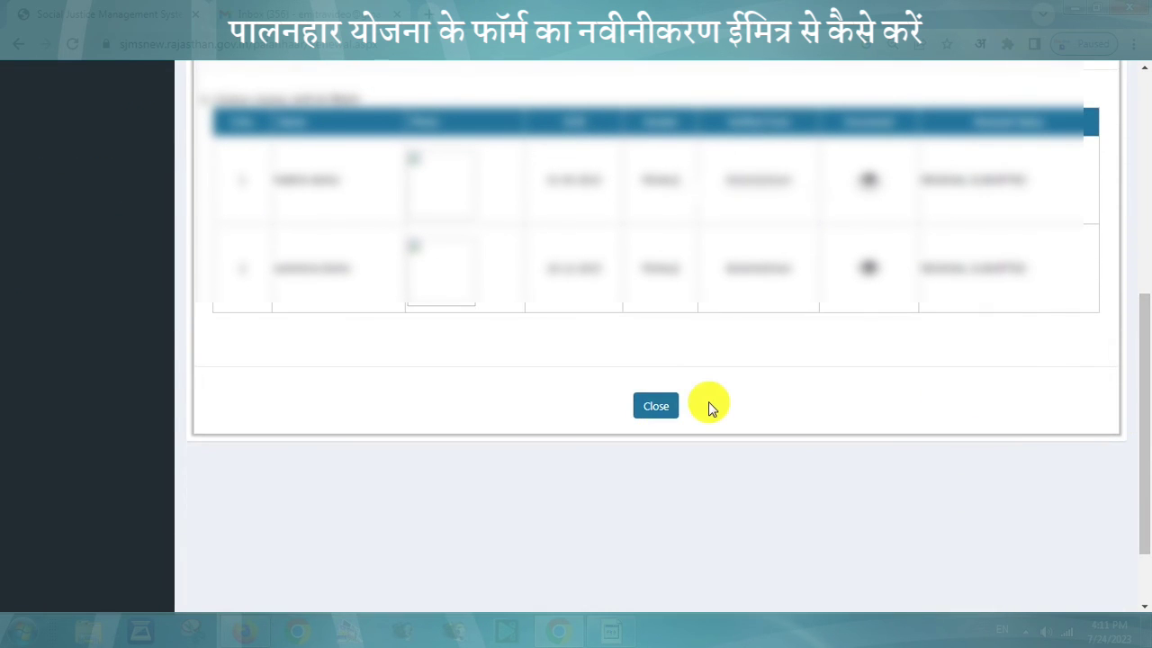
left_click(682, 344)
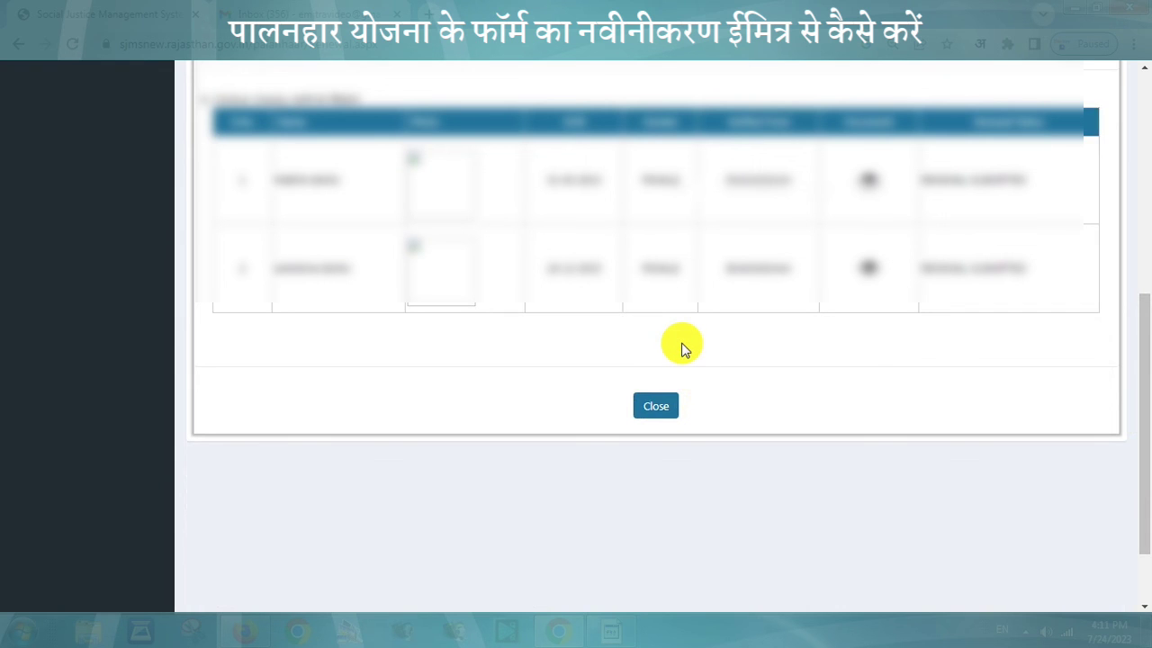
scroll(1147, 287, "up", 1)
scroll(1147, 288, "up", 5)
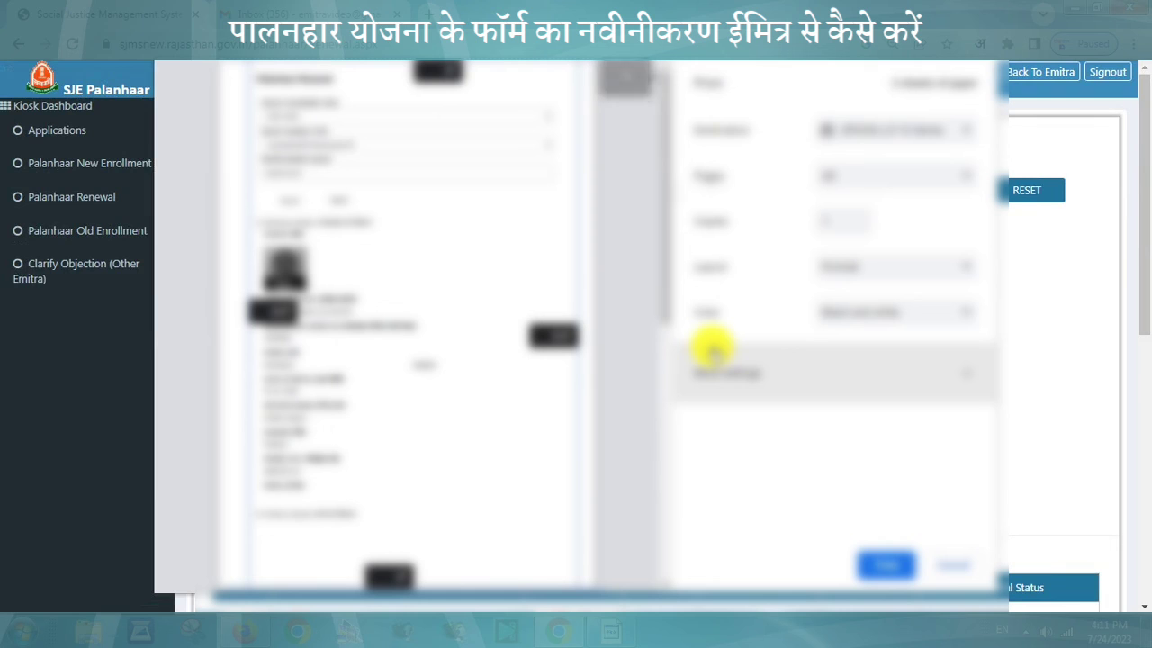
Set a custom print scale for the application page so that the children's table fits on the first sheet
left_click(732, 372)
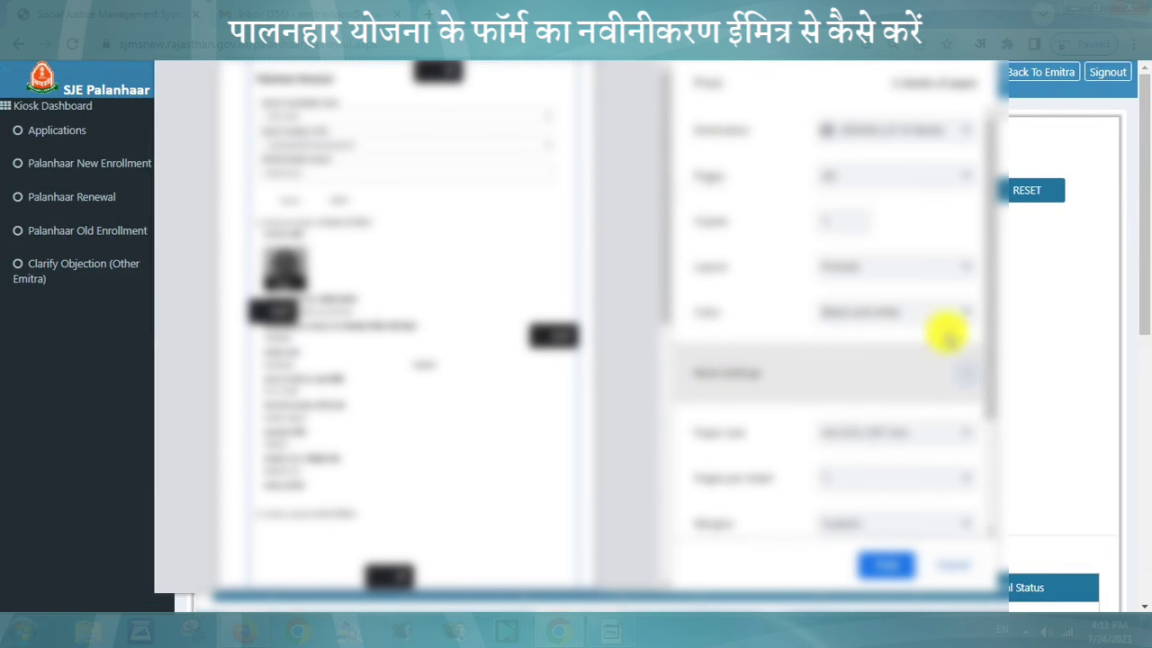
scroll(989, 360, "down", 1)
scroll(990, 360, "down", 3)
left_click(889, 419)
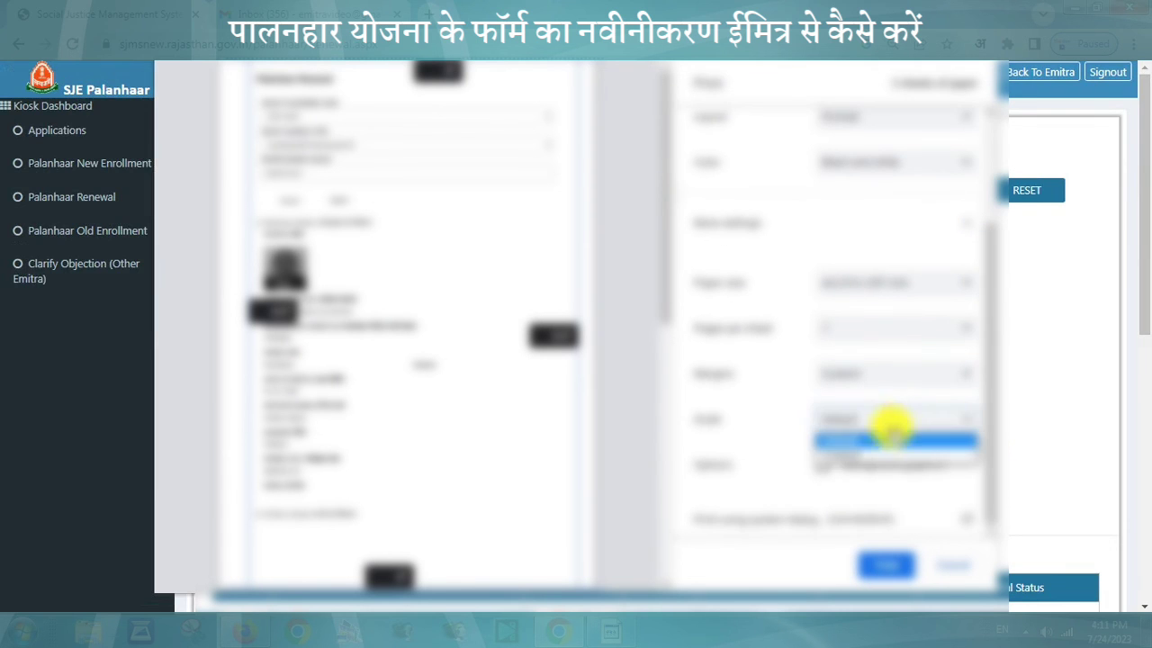
left_click(856, 449)
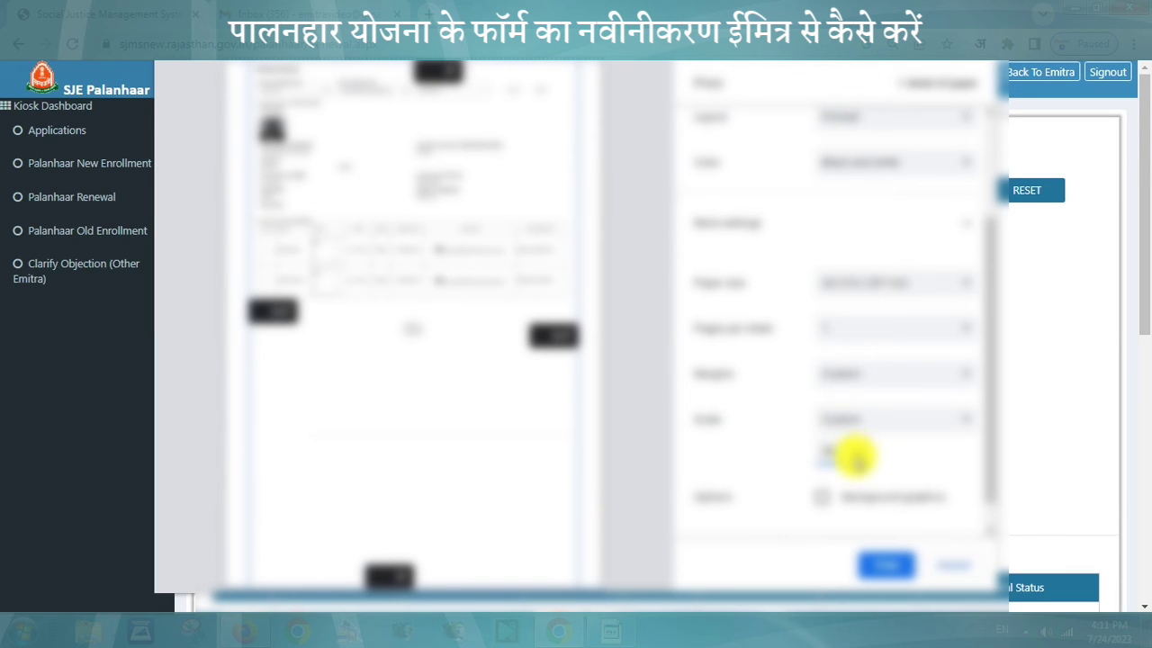
left_click(809, 451)
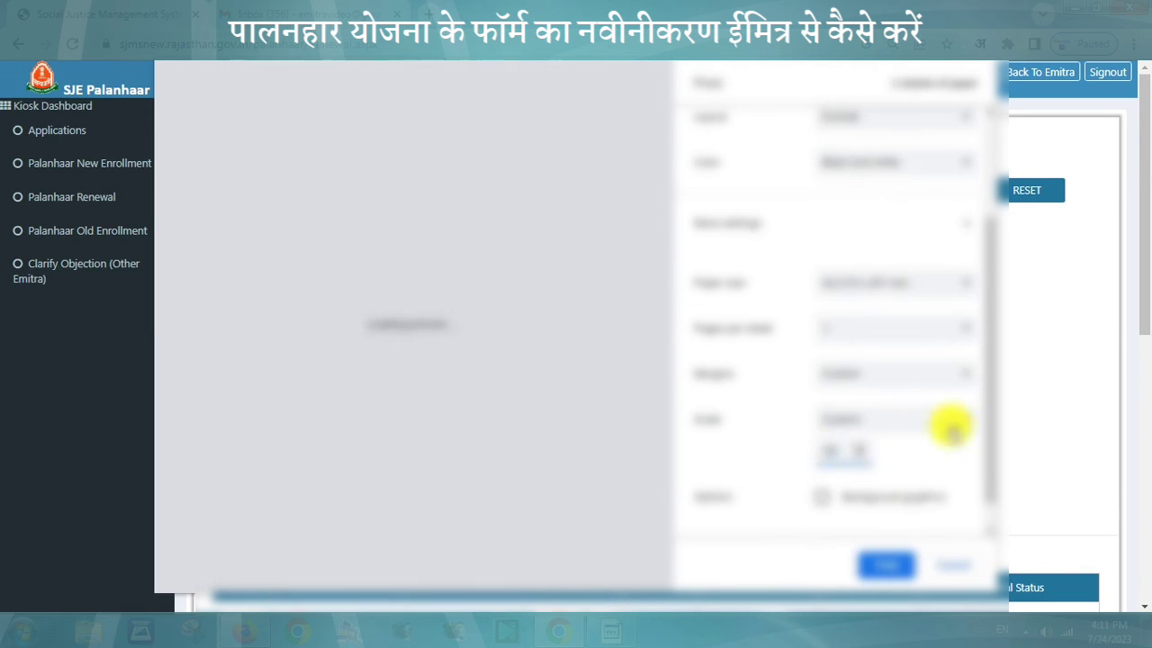
left_click_drag(992, 406, 993, 471)
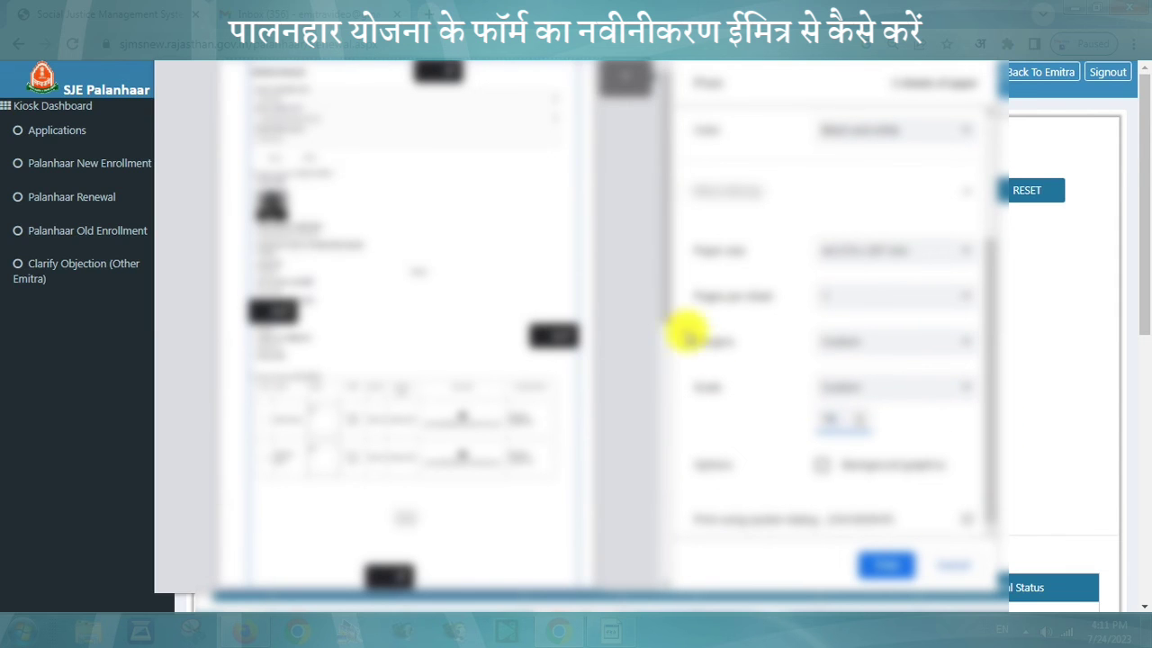
left_click_drag(663, 309, 674, 188)
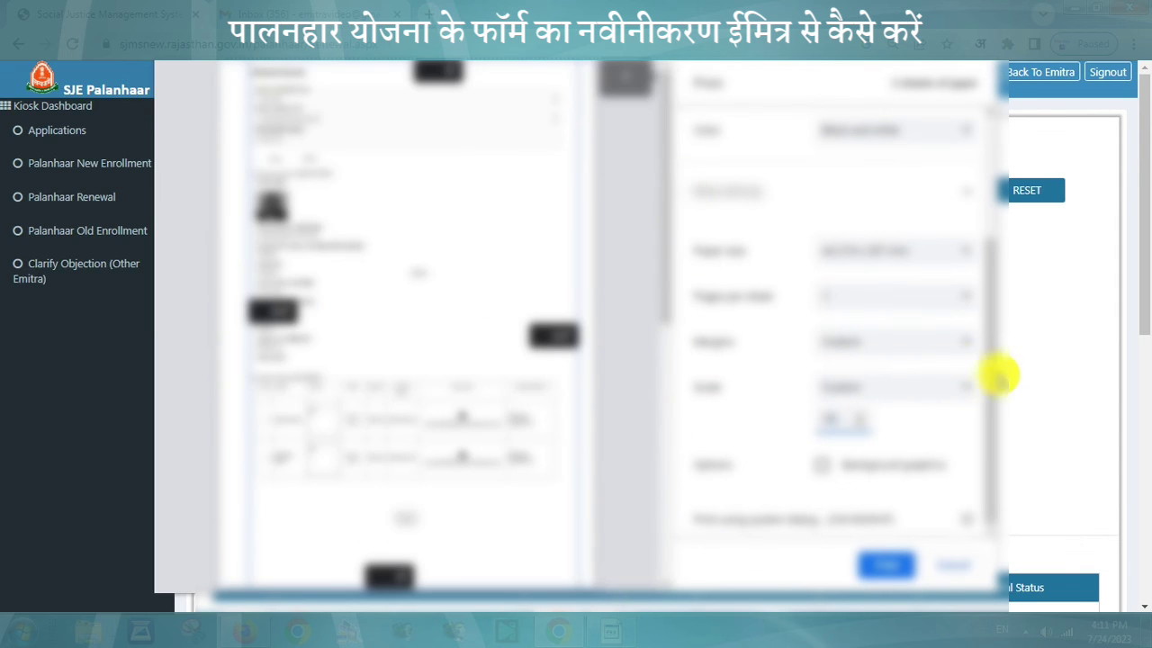
left_click_drag(995, 398, 1000, 172)
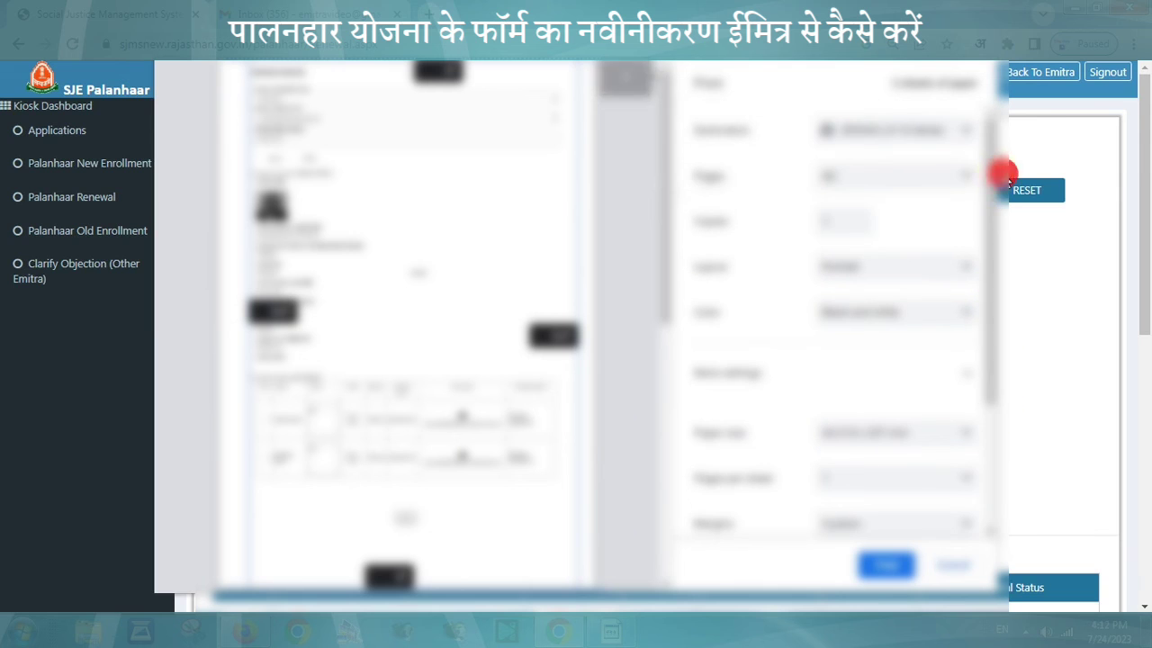
Restrict the printout to a custom page range of page 1 and print the application
left_click(897, 176)
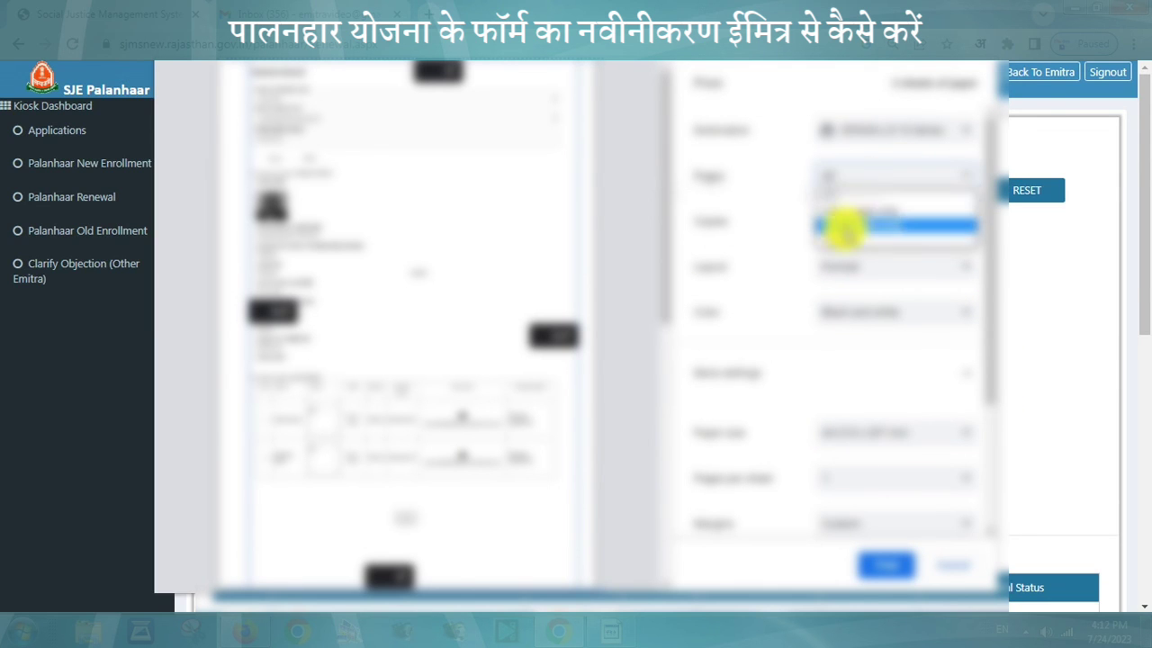
left_click(826, 238)
type("1")
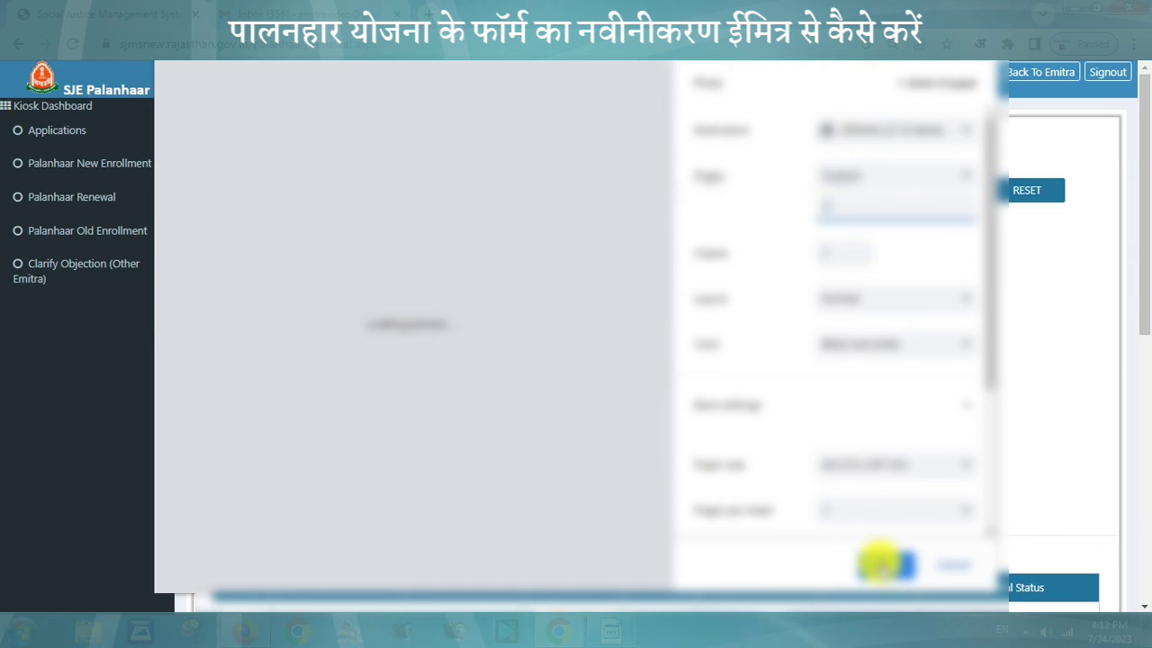
left_click(884, 564)
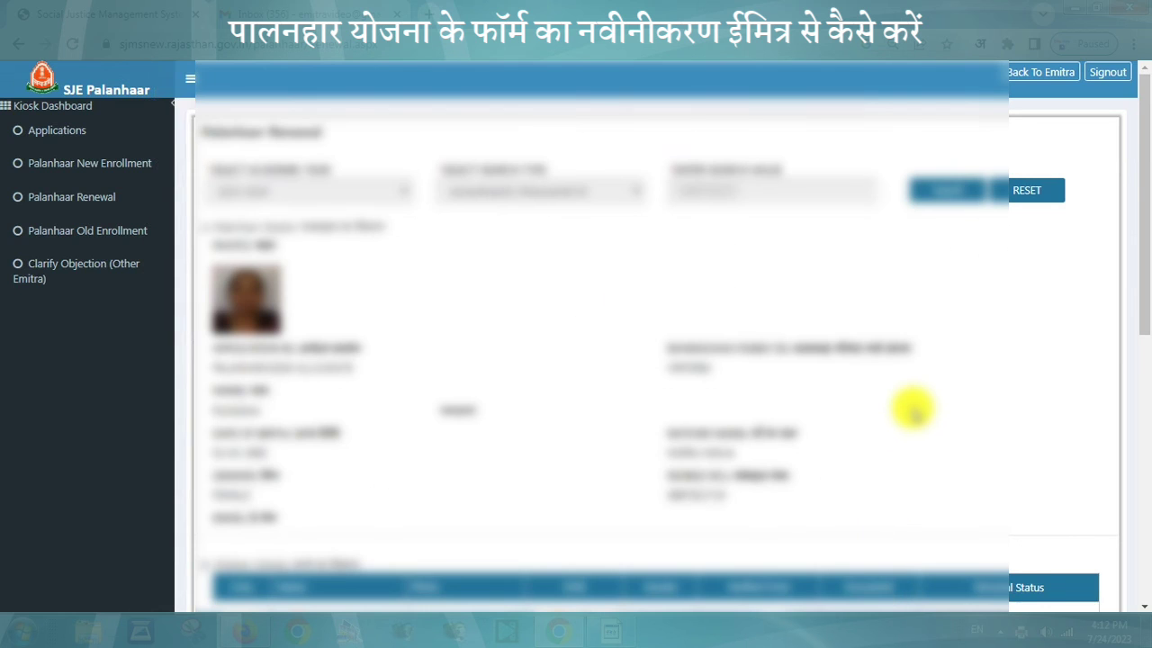